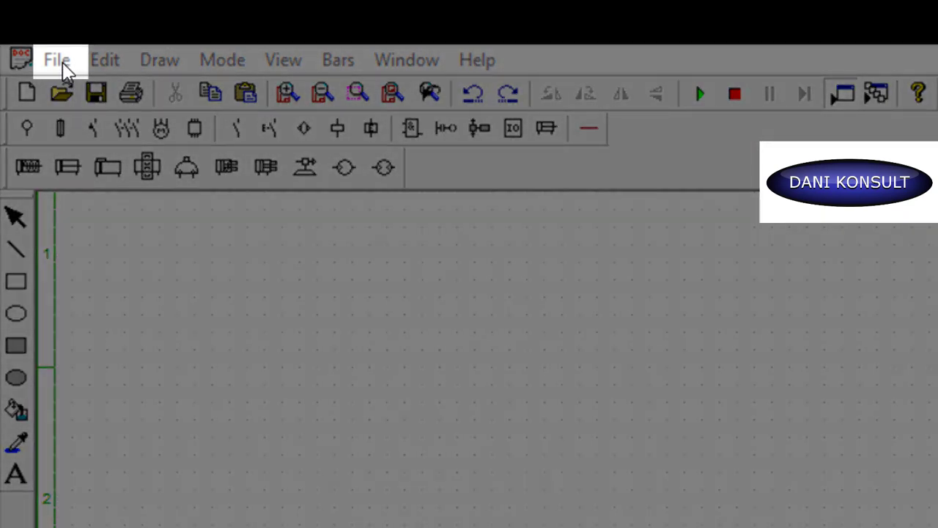
- Zoom out twice to see the whole sheet, then zoom in four times until the column grid fills the workspace
{"action": "left_click", "coordinate": [66, 71]}
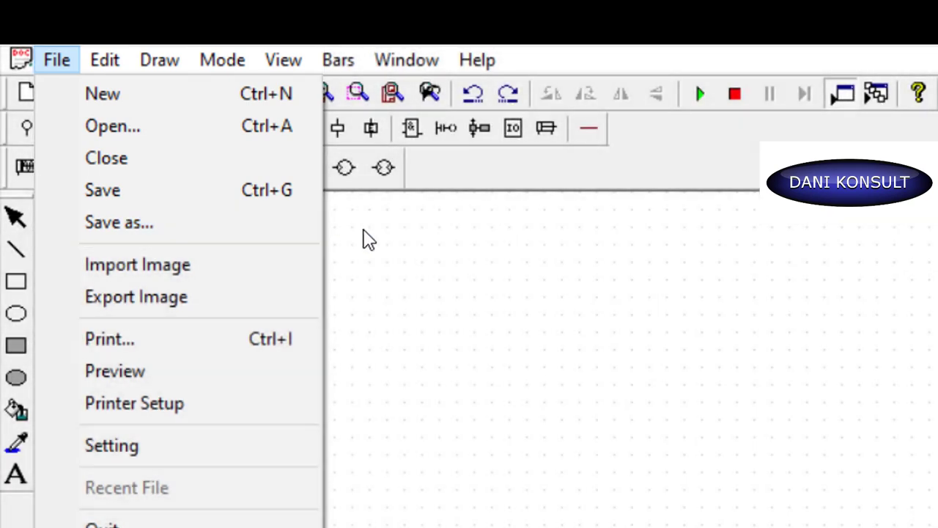
{"action": "left_click", "coordinate": [362, 238]}
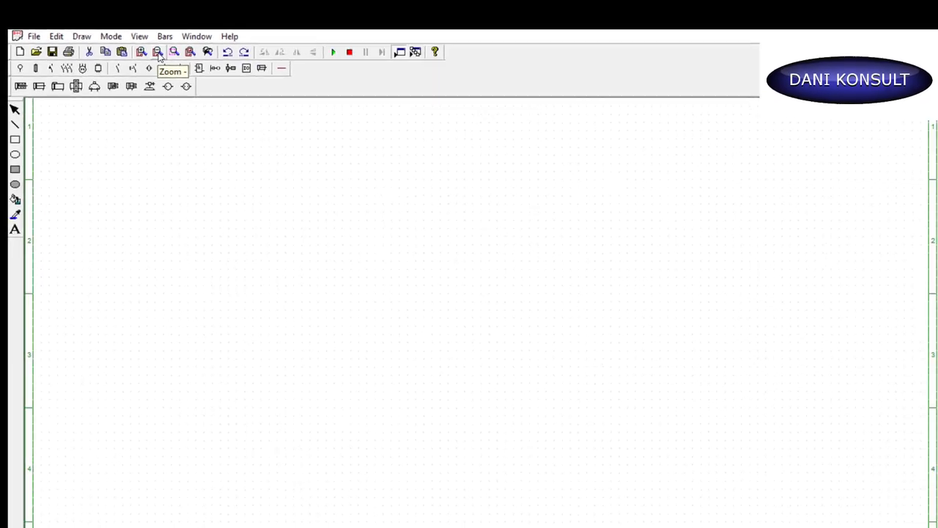
{"action": "left_click", "coordinate": [143, 49]}
{"action": "left_click", "coordinate": [144, 49]}
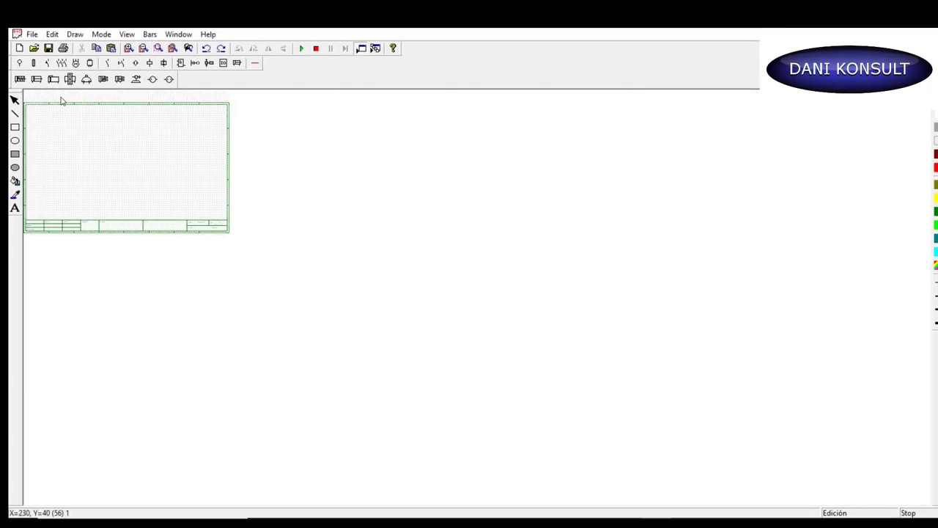
{"action": "left_click", "coordinate": [128, 49]}
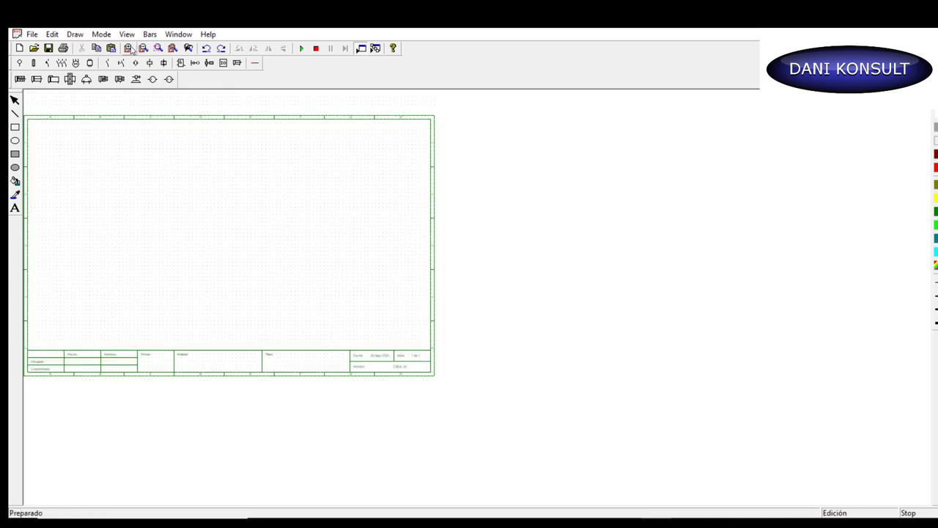
{"action": "left_click", "coordinate": [128, 48]}
{"action": "left_click", "coordinate": [128, 49]}
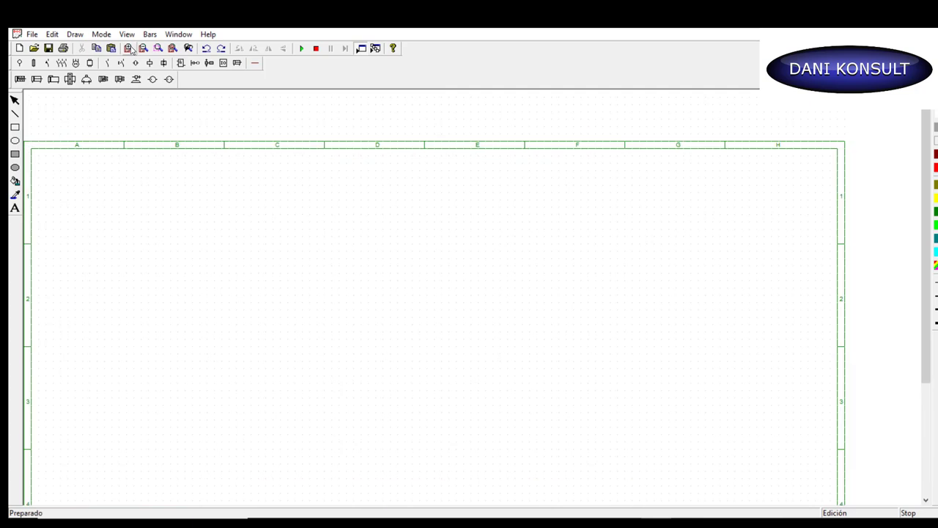
{"action": "left_click", "coordinate": [129, 48]}
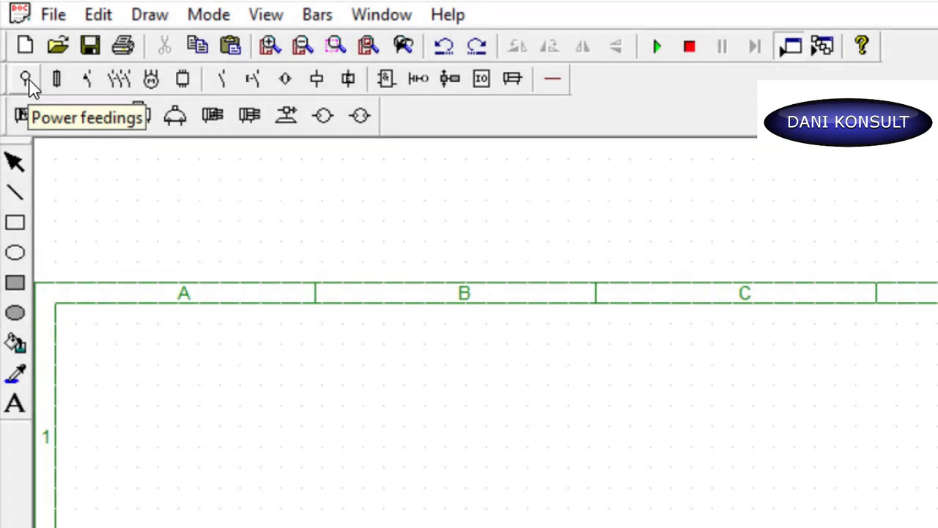
- Place an L phase power terminal, tagged -X, near the top of column A
{"action": "left_click", "coordinate": [27, 85]}
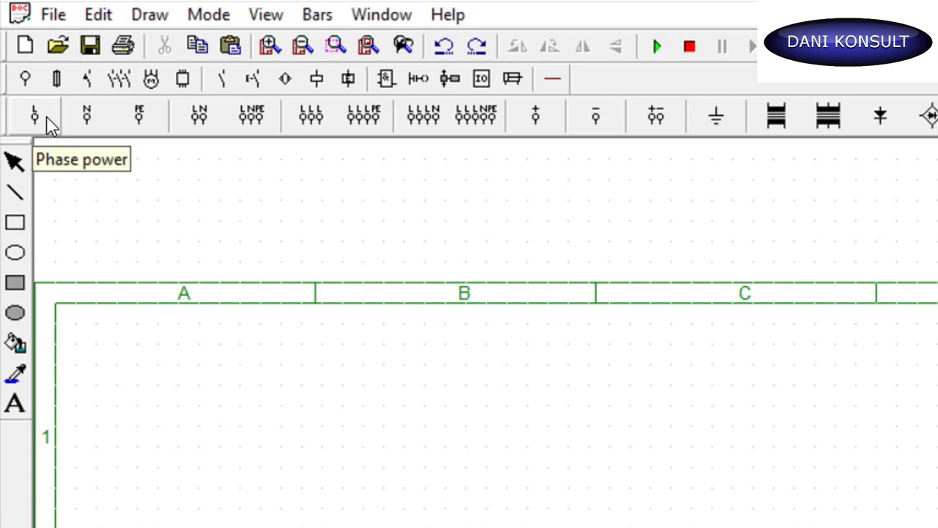
{"action": "left_click", "coordinate": [50, 125]}
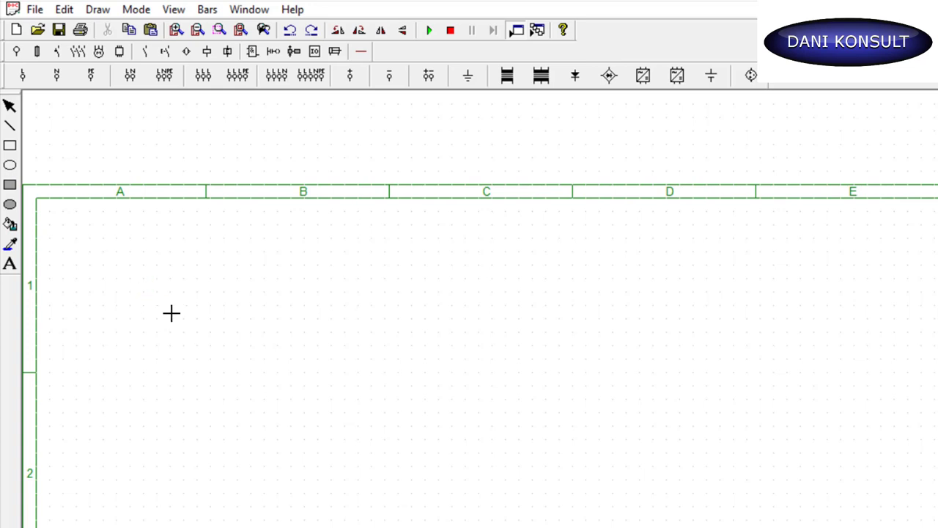
{"action": "left_click", "coordinate": [190, 311]}
{"action": "key", "text": "Delete"}
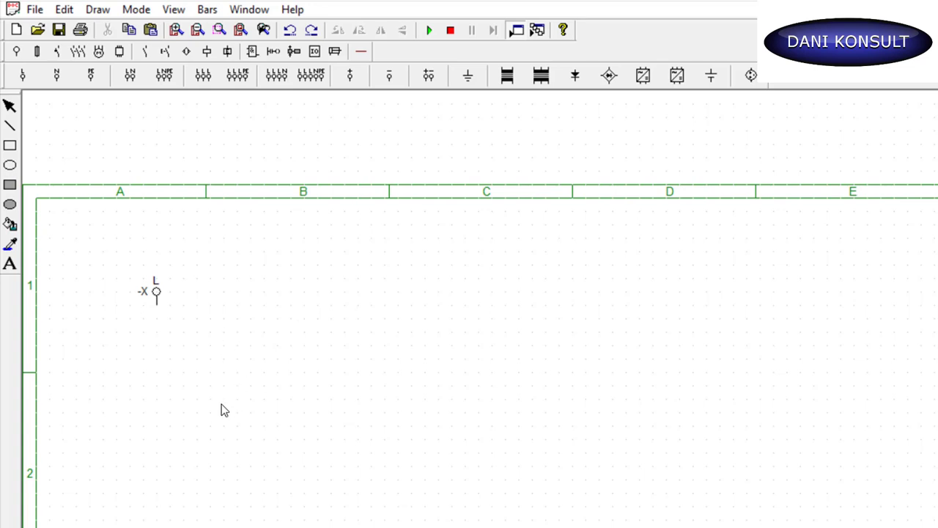
{"action": "scroll", "coordinate": [225, 410], "scroll_direction": "down", "scroll_amount": 1}
{"action": "scroll", "coordinate": [224, 410], "scroll_direction": "down", "scroll_amount": 2}
{"action": "scroll", "coordinate": [224, 410], "scroll_direction": "down", "scroll_amount": 1}
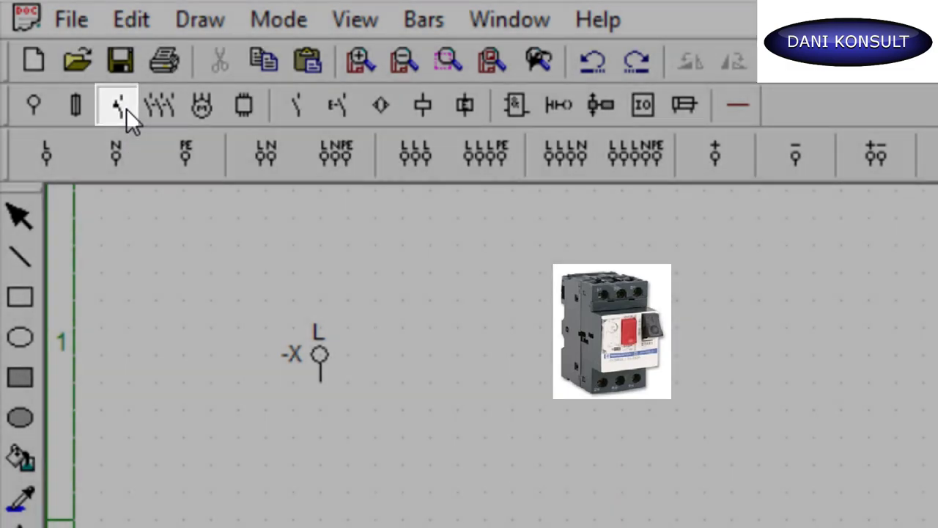
- Place a magnetothermic circuit breaker -Q with terminals 1 and 2 just below the L terminal
{"action": "left_click", "coordinate": [117, 104]}
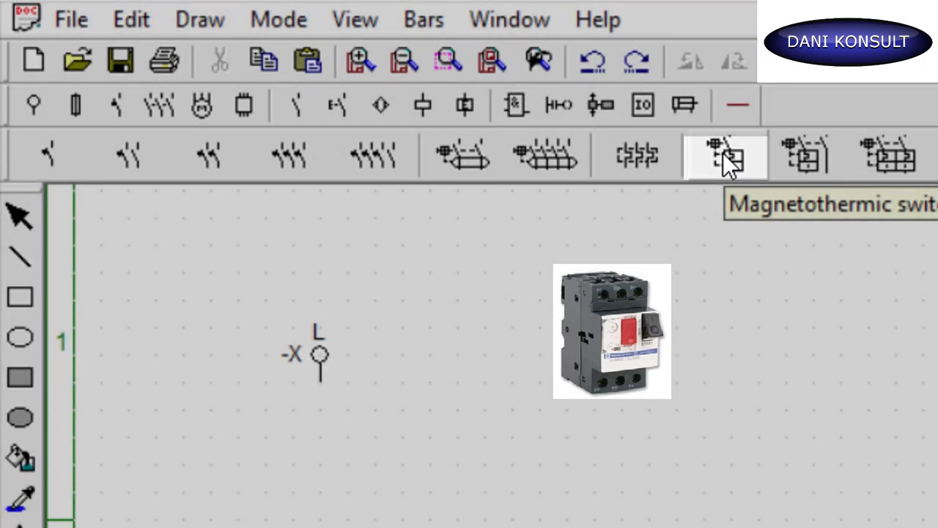
{"action": "left_click", "coordinate": [722, 152]}
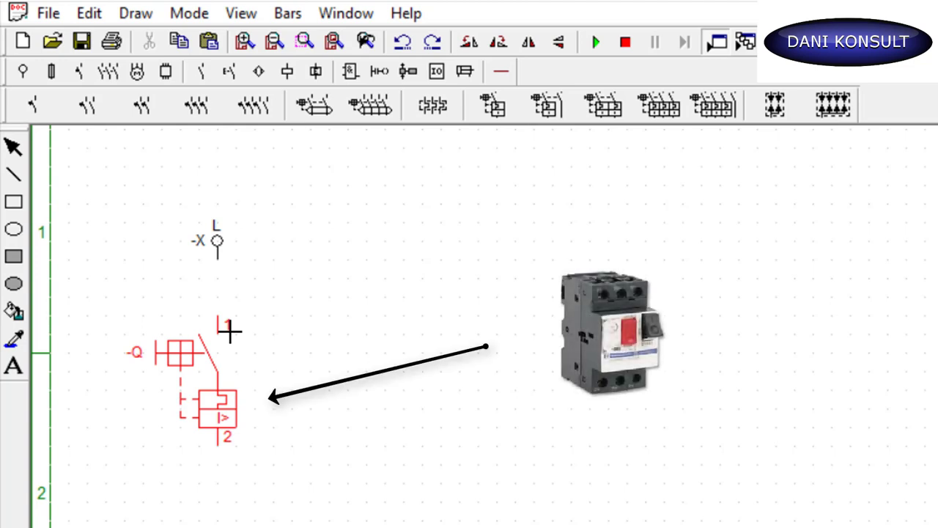
{"action": "left_click", "coordinate": [229, 331]}
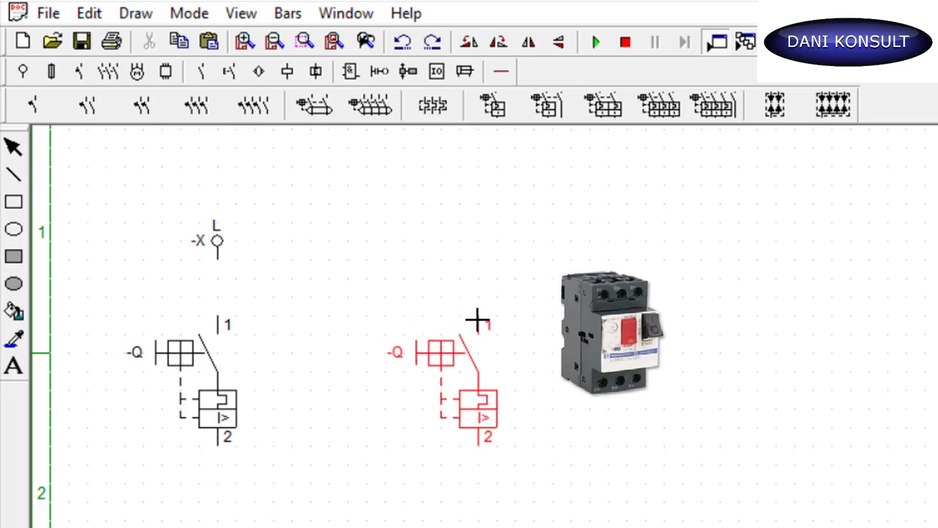
{"action": "key", "text": "Escape"}
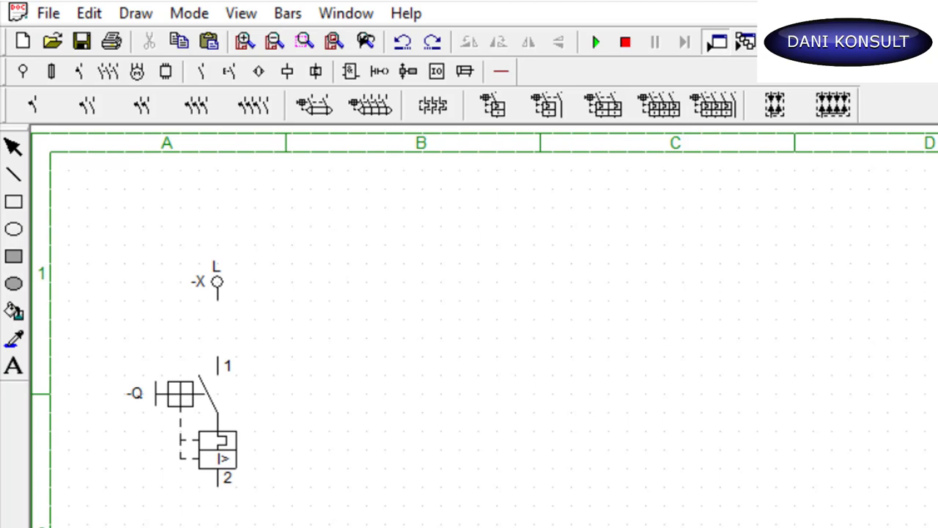
{"action": "scroll", "coordinate": [258, 475], "scroll_direction": "down", "scroll_amount": 2}
{"action": "scroll", "coordinate": [258, 475], "scroll_direction": "down", "scroll_amount": 1}
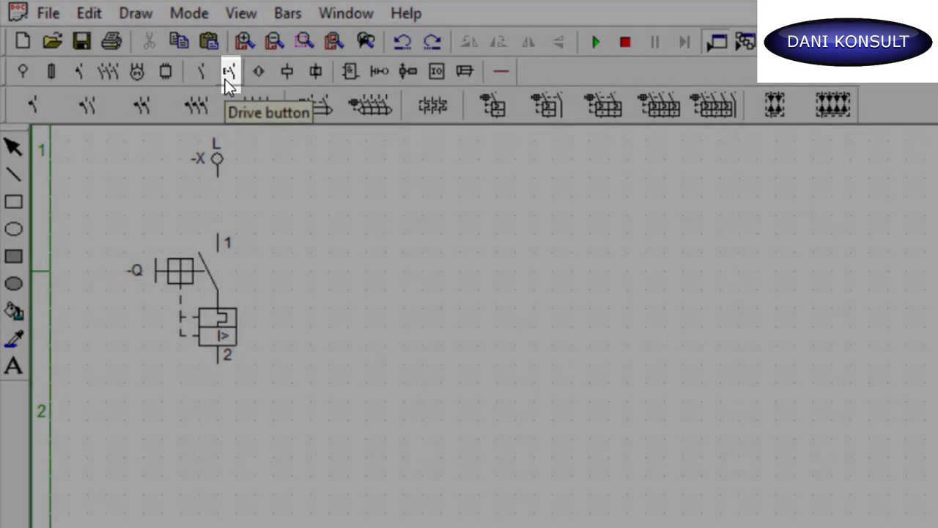
- Place two normally open -S push buttons (contacts 13/14) side by side below breaker -Q
{"action": "left_click", "coordinate": [228, 82]}
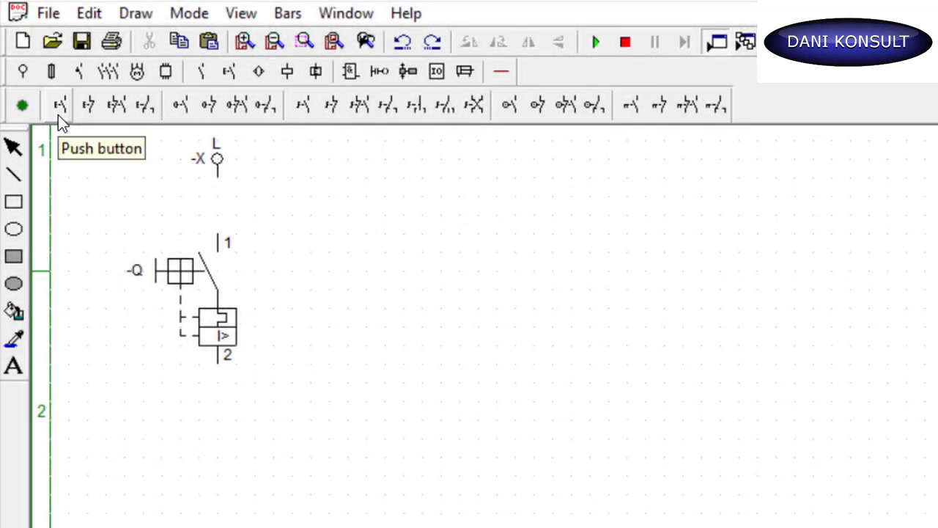
{"action": "left_click", "coordinate": [60, 106]}
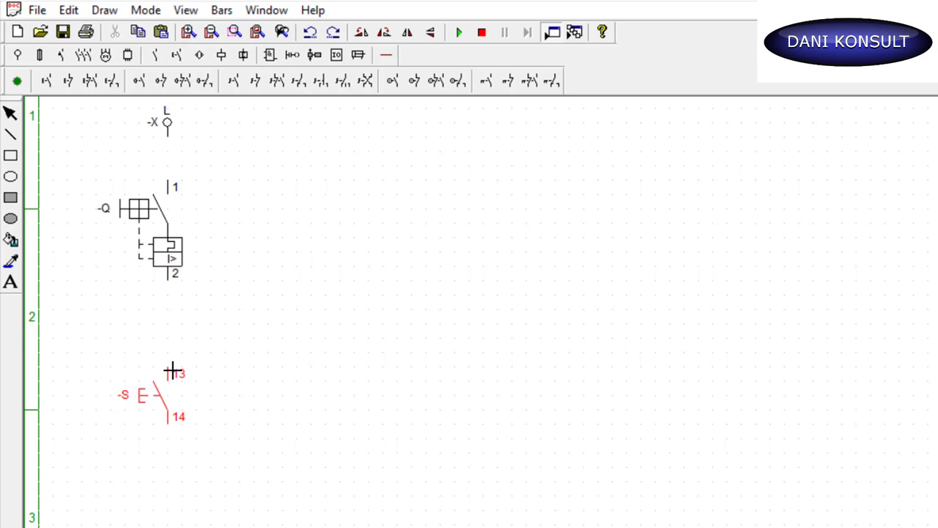
{"action": "left_click", "coordinate": [173, 372]}
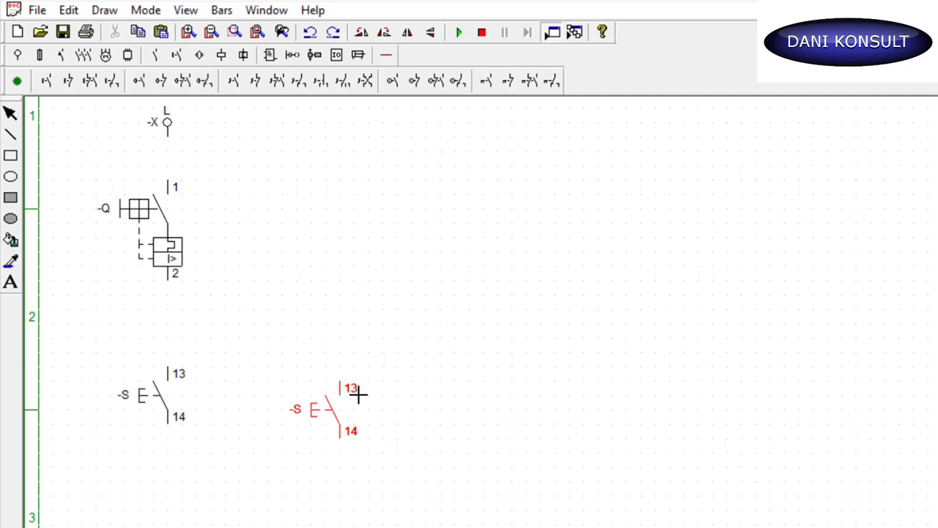
{"action": "left_click", "coordinate": [341, 386]}
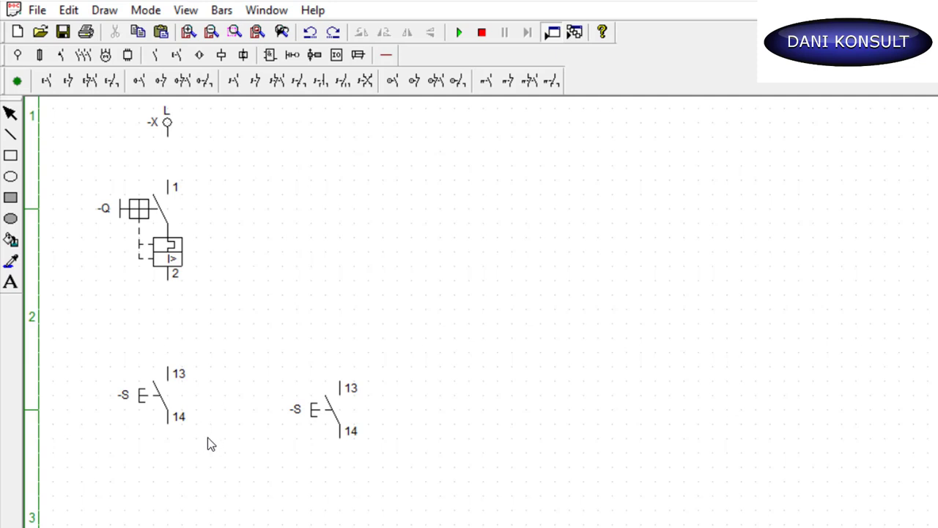
- Rename the left push button to -S1
{"action": "double_click", "coordinate": [144, 396]}
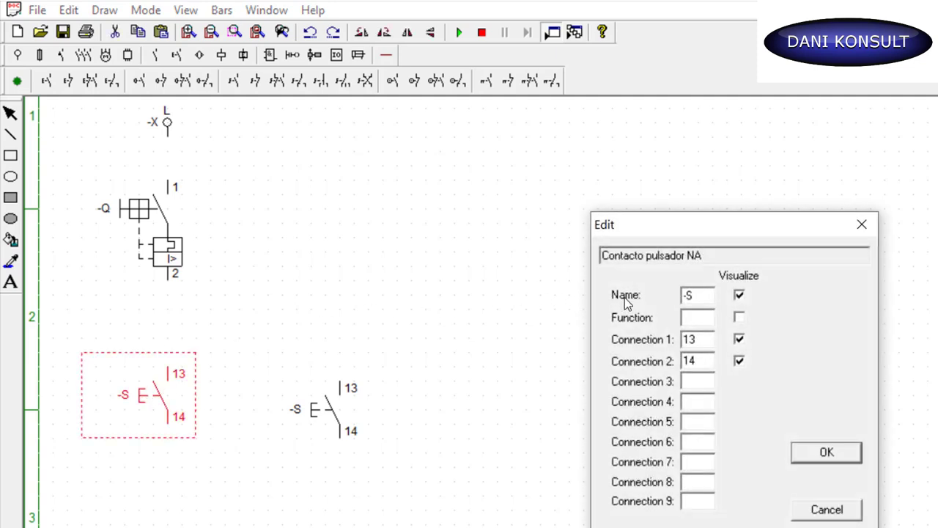
{"action": "left_click", "coordinate": [697, 294]}
{"action": "type", "text": "1"}
{"action": "left_click", "coordinate": [827, 454]}
{"action": "left_click", "coordinate": [323, 413]}
- Rename the right push button to -S2 and change its connections to 3 and 4
{"action": "double_click", "coordinate": [323, 413]}
{"action": "left_click", "coordinate": [701, 295]}
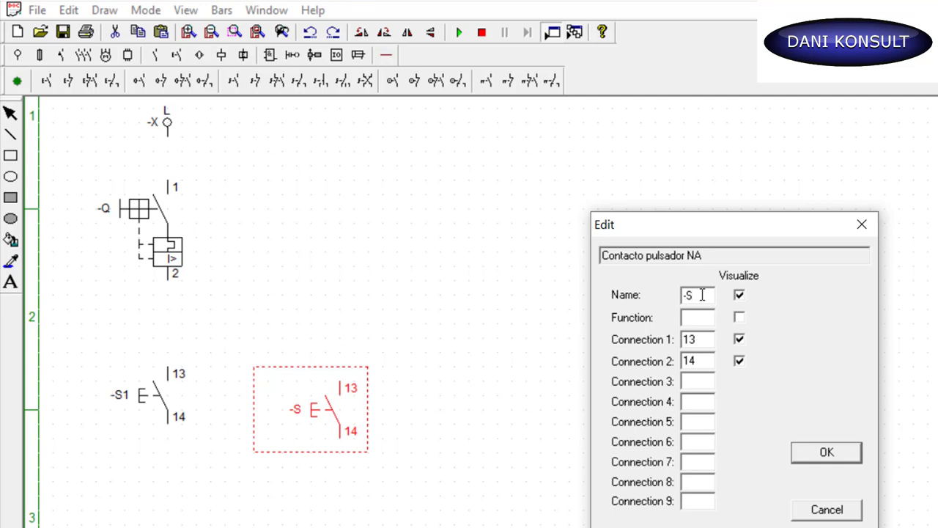
{"action": "type", "text": "2"}
{"action": "left_click", "coordinate": [689, 338]}
{"action": "key", "text": "BackSpace"}
{"action": "left_click", "coordinate": [689, 359]}
{"action": "key", "text": "BackSpace"}
{"action": "left_click", "coordinate": [810, 455]}
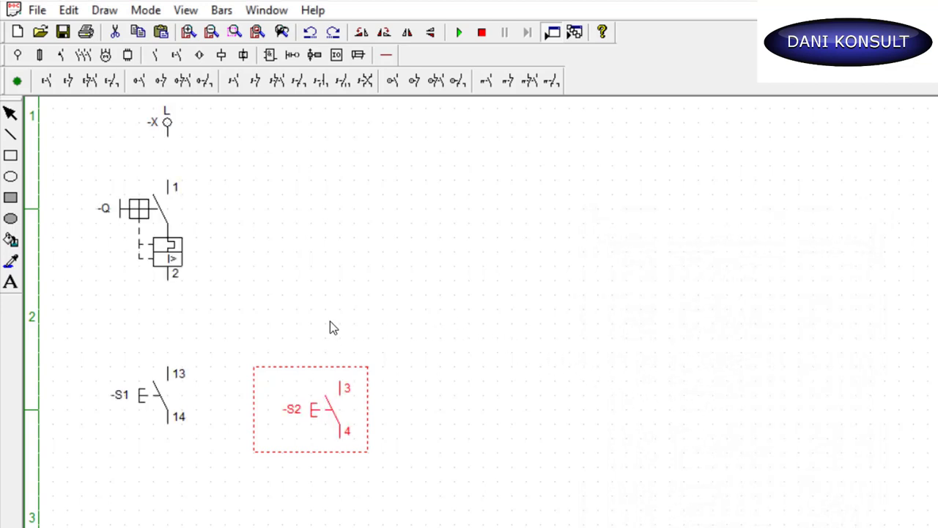
- Change -S1's connection numbers to 3 and 4
{"action": "double_click", "coordinate": [161, 394]}
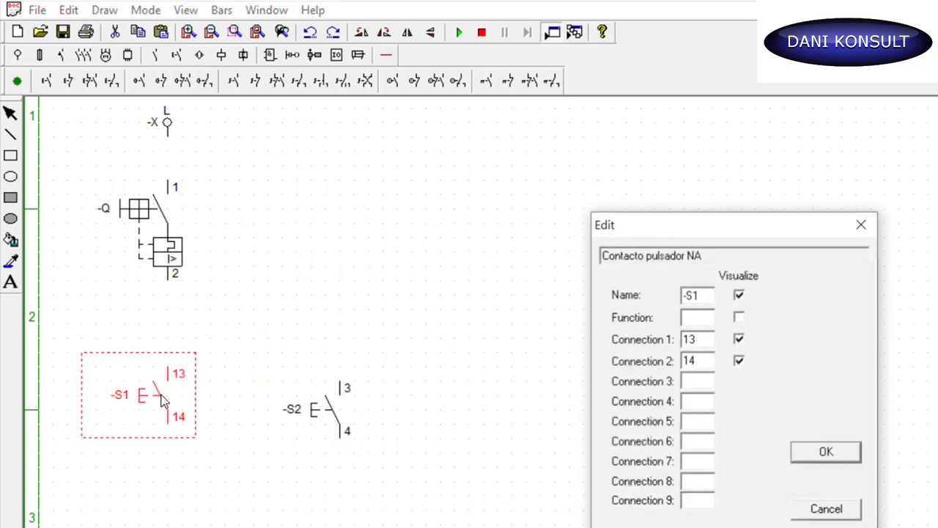
{"action": "left_click", "coordinate": [690, 341]}
{"action": "key", "text": "BackSpace"}
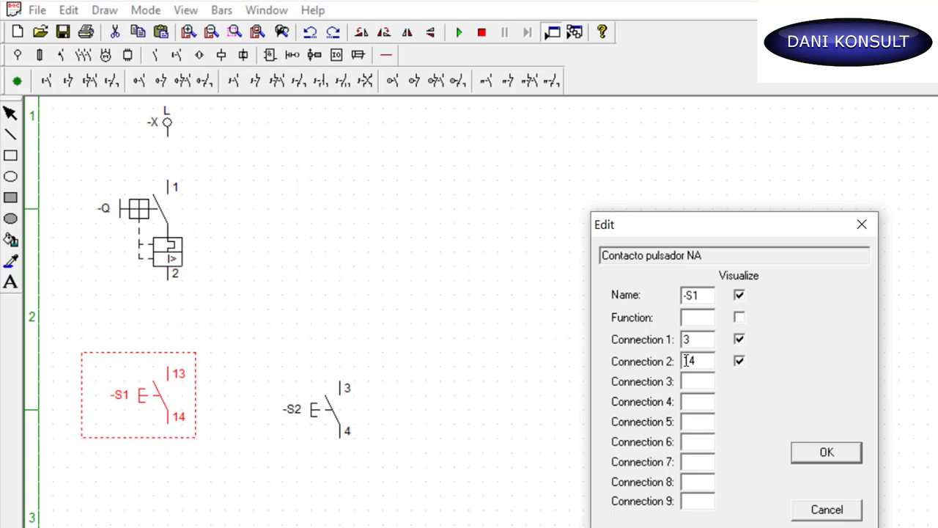
{"action": "left_click", "coordinate": [690, 362]}
{"action": "key", "text": "BackSpace"}
{"action": "left_click", "coordinate": [812, 454]}
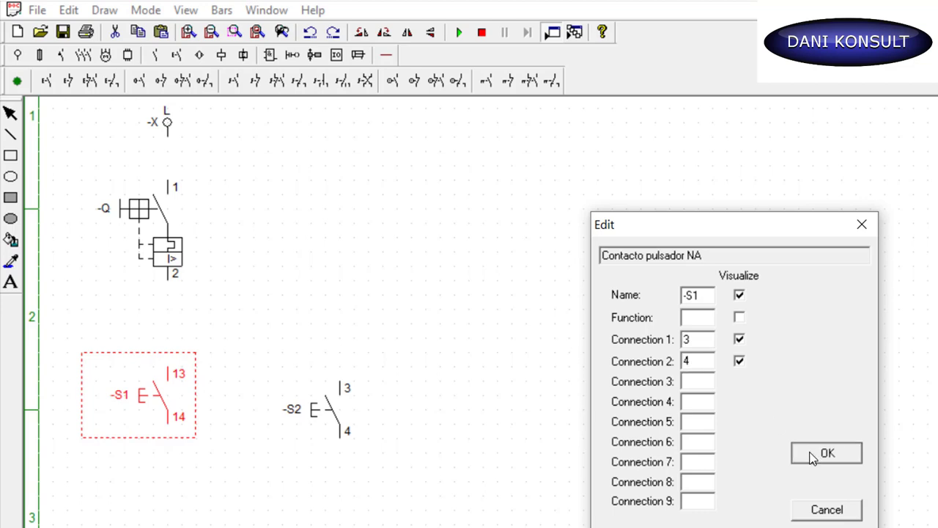
{"action": "key", "text": "Escape"}
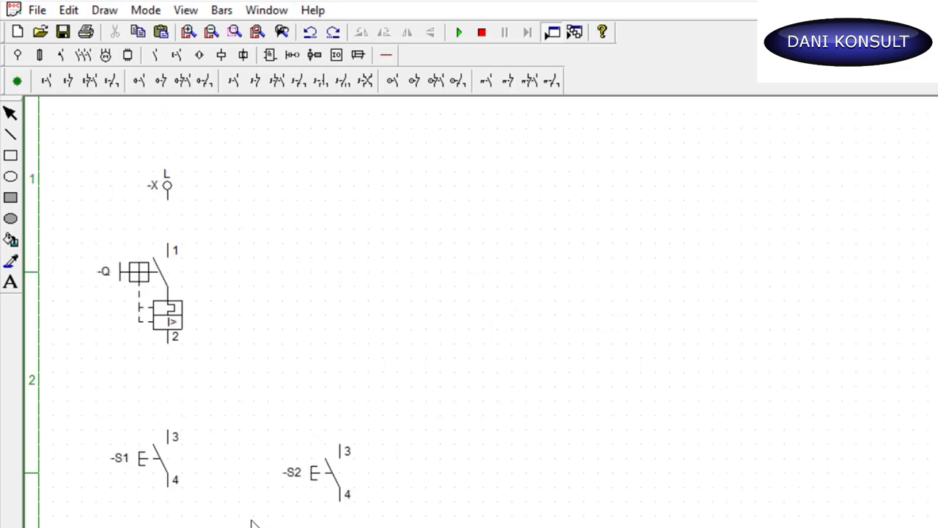
{"action": "scroll", "coordinate": [251, 524], "scroll_direction": "down", "scroll_amount": 2}
{"action": "scroll", "coordinate": [252, 524], "scroll_direction": "down", "scroll_amount": 1}
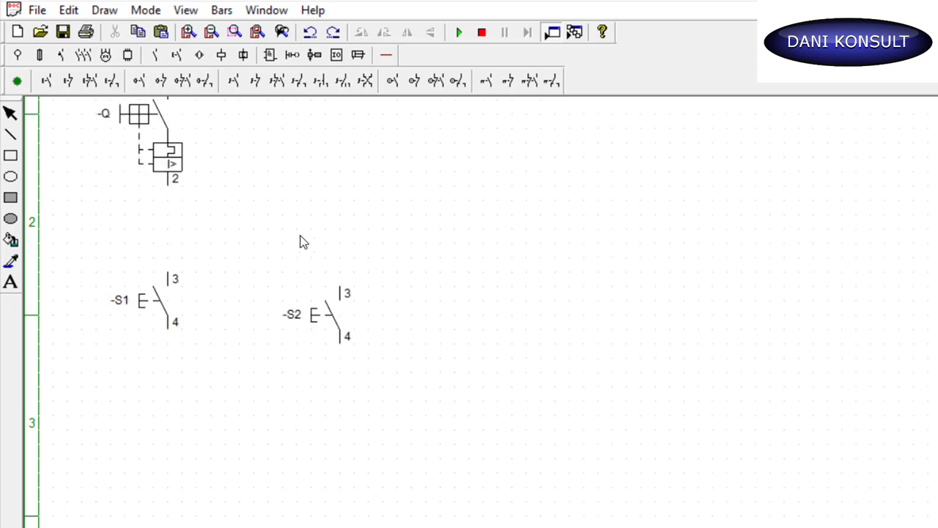
- Place two -EV solenoid valve coils (A1/A2), one below S1 and one below S2
{"action": "left_click", "coordinate": [225, 57]}
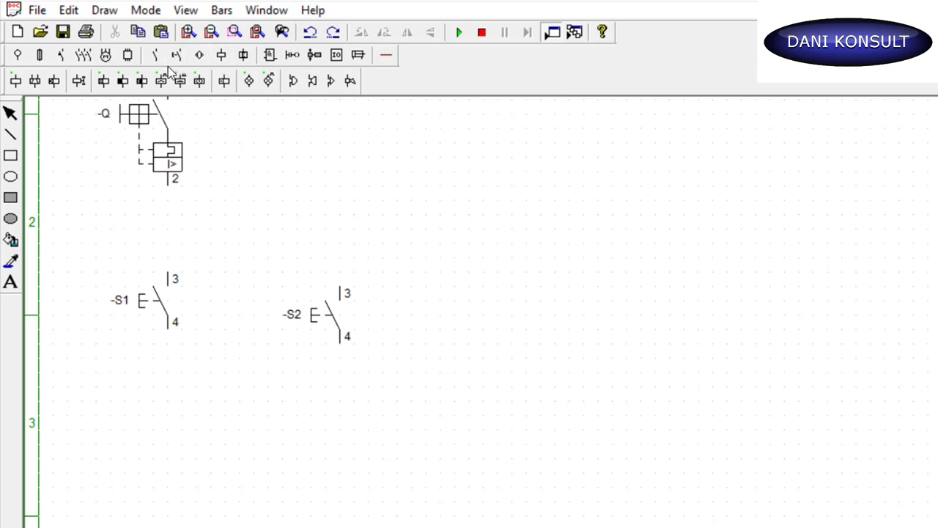
{"action": "left_click", "coordinate": [80, 82]}
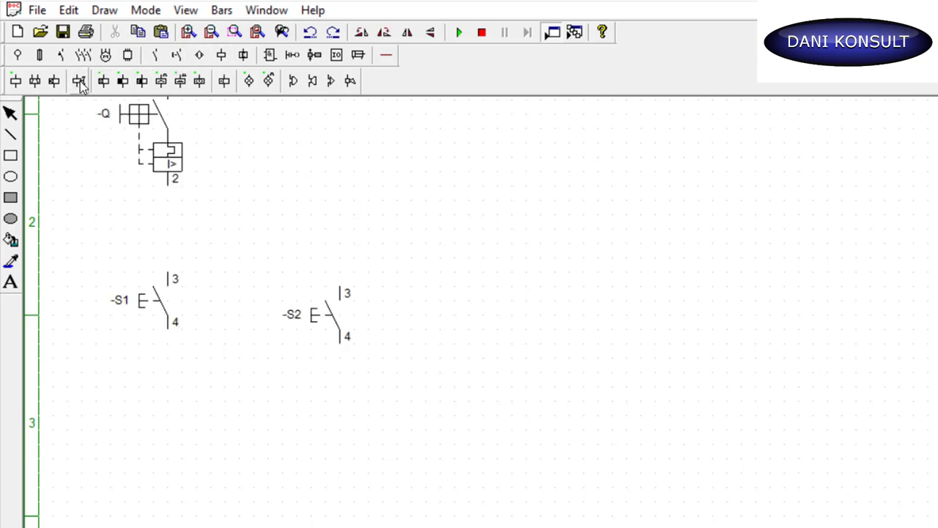
{"action": "left_click", "coordinate": [81, 87]}
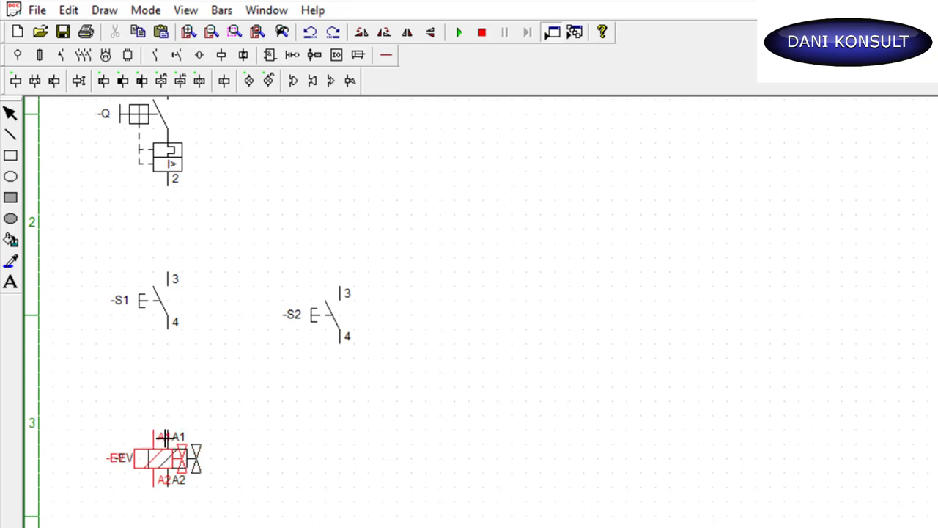
{"action": "left_click", "coordinate": [167, 438]}
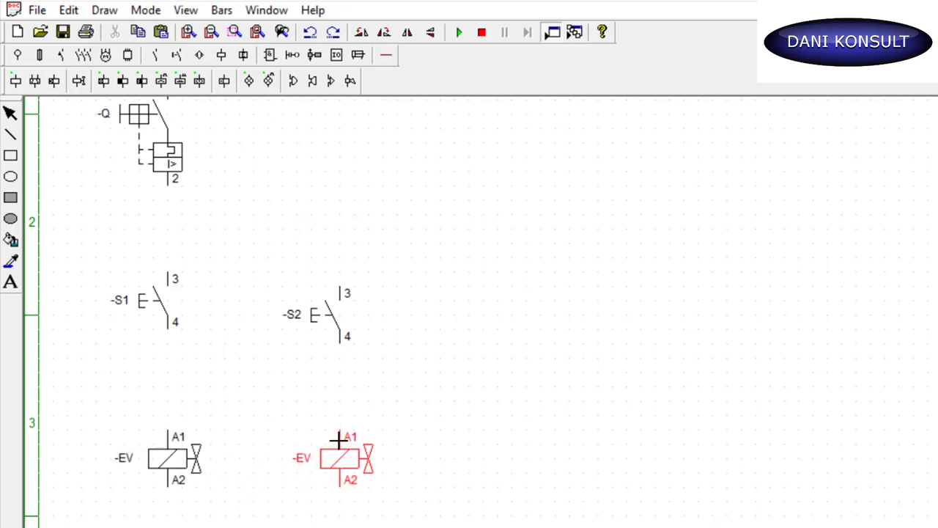
{"action": "left_click", "coordinate": [337, 440]}
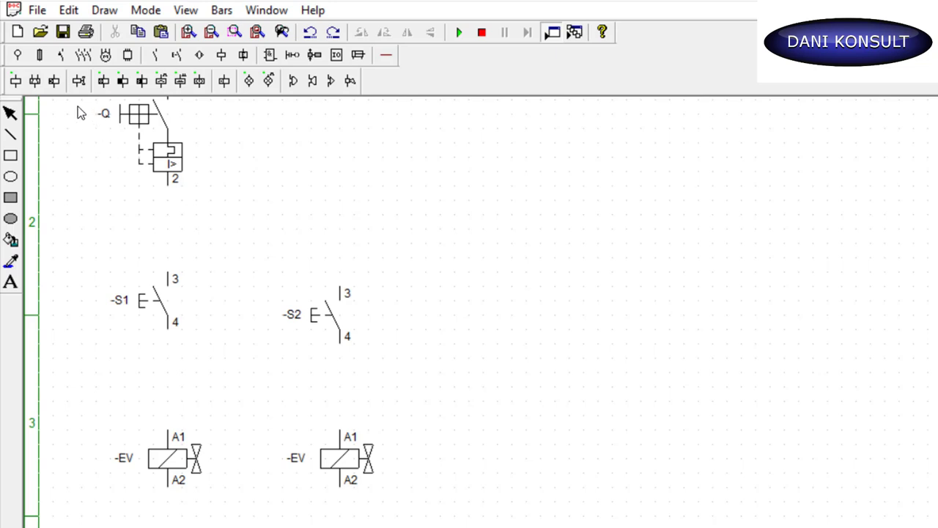
- Place a neutral N supply terminal, tagged -X, at the bottom left below the coils
{"action": "left_click", "coordinate": [20, 57]}
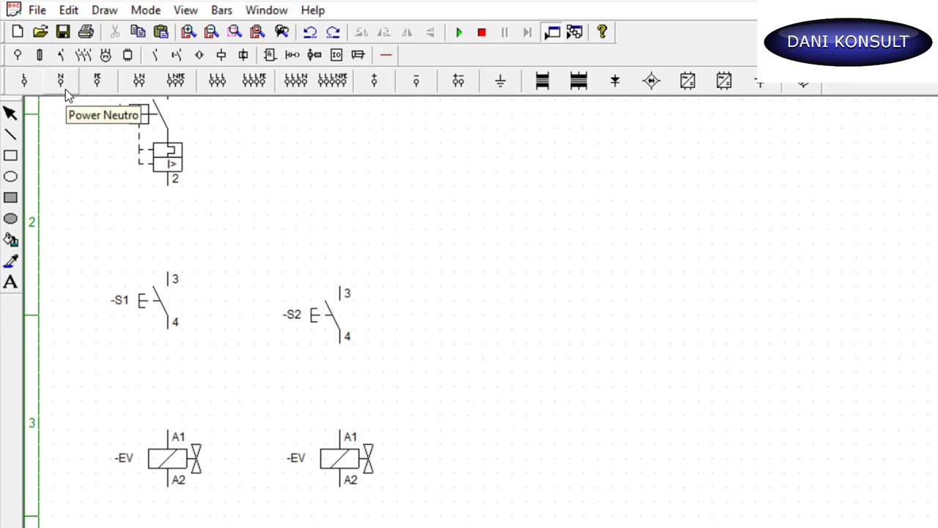
{"action": "left_click", "coordinate": [65, 89]}
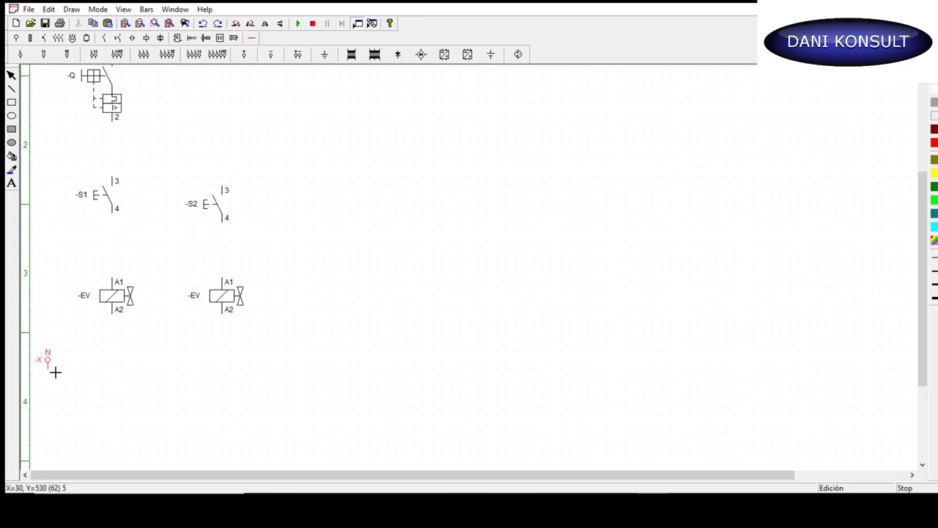
{"action": "left_click", "coordinate": [55, 371]}
{"action": "key", "text": "Escape"}
{"action": "scroll", "coordinate": [92, 242], "scroll_direction": "up", "scroll_amount": 1}
{"action": "scroll", "coordinate": [92, 242], "scroll_direction": "up", "scroll_amount": 2}
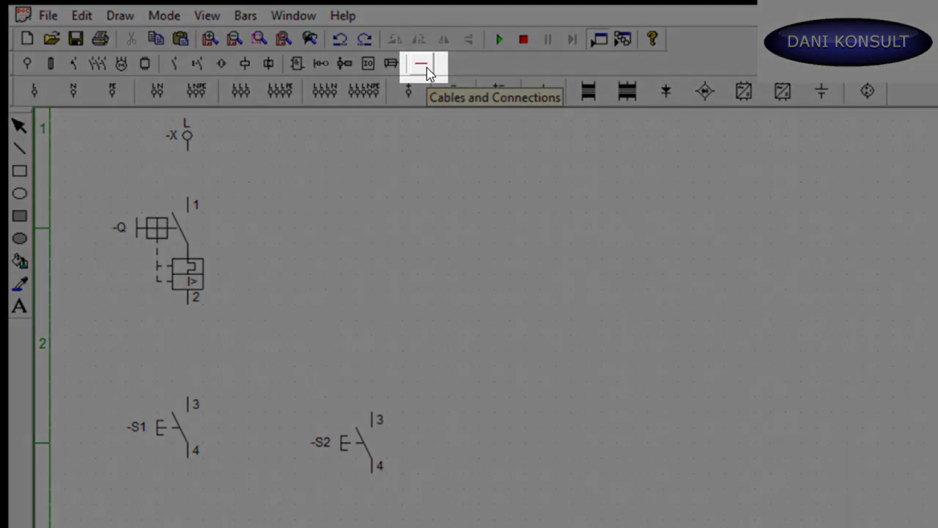
- Draw phase wires from L to breaker terminal 1 and from Q terminal 2 to S1 terminal 3
{"action": "left_click", "coordinate": [428, 70]}
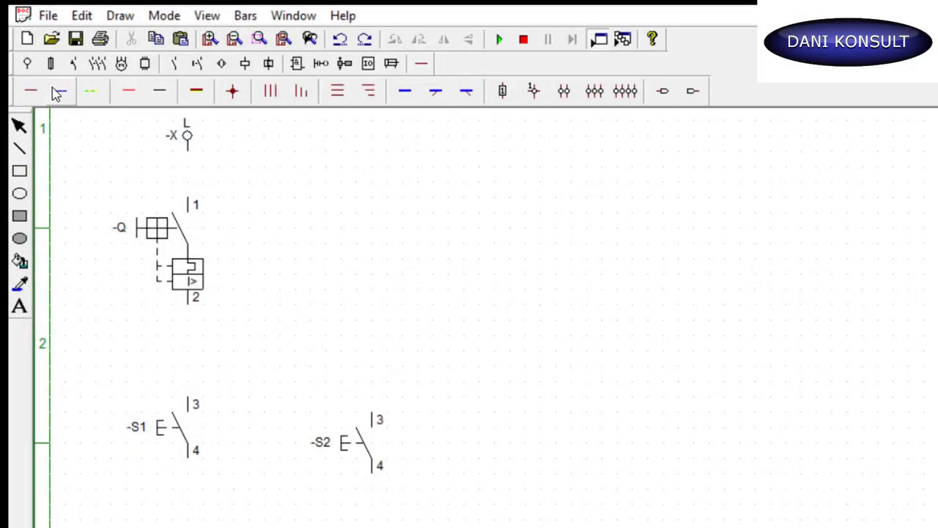
{"action": "left_click", "coordinate": [31, 99]}
{"action": "left_click_drag", "start_coordinate": [191, 162], "coordinate": [205, 196]}
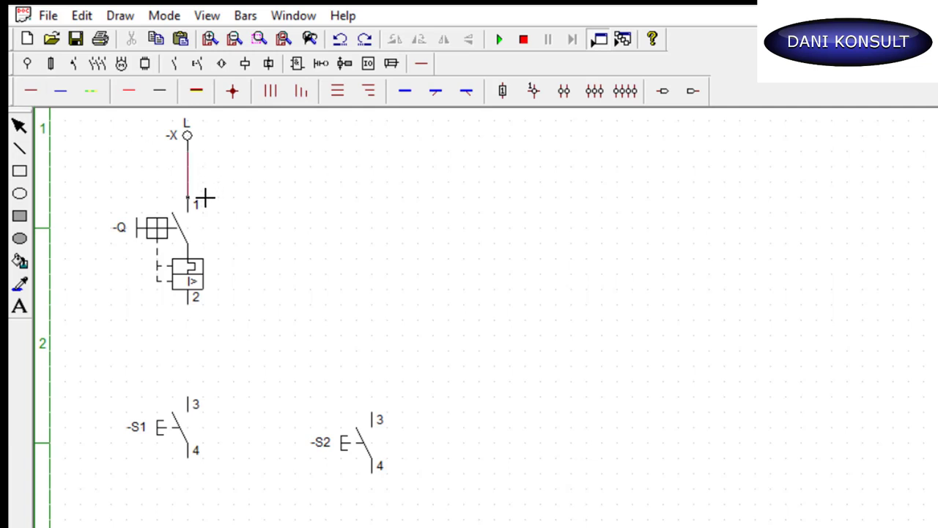
{"action": "left_click", "coordinate": [205, 197]}
{"action": "left_click", "coordinate": [196, 315]}
{"action": "left_click", "coordinate": [222, 397]}
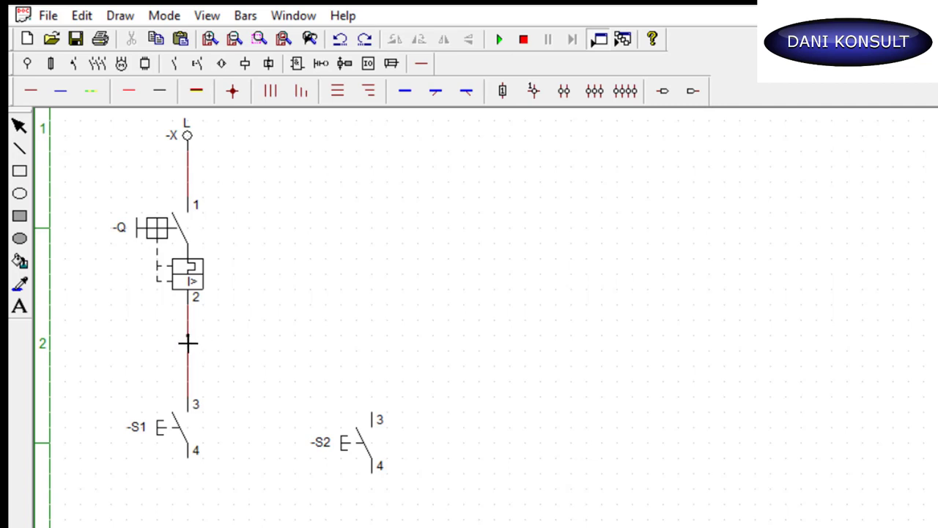
- Draw a trial branch to S2 terminal 3, then cut and delete its wires
{"action": "left_click", "coordinate": [188, 343]}
{"action": "left_click", "coordinate": [382, 348]}
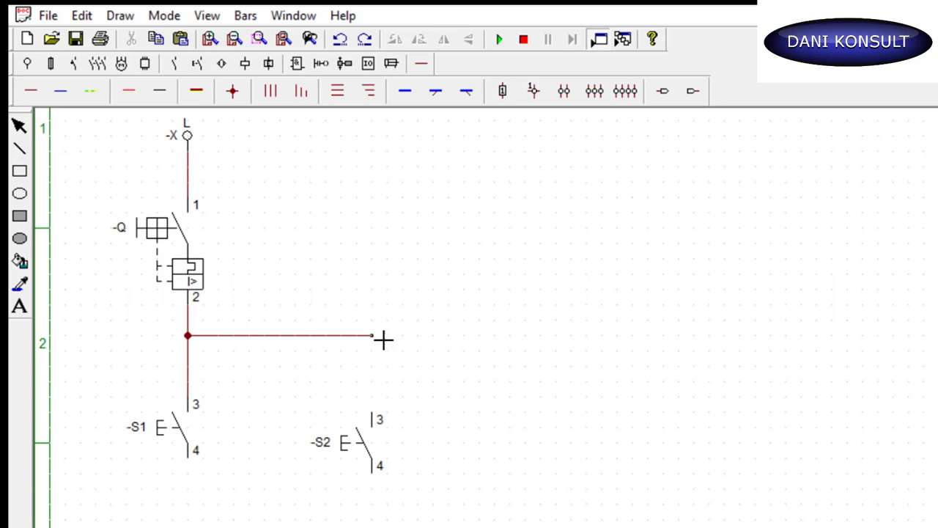
{"action": "left_click", "coordinate": [389, 412]}
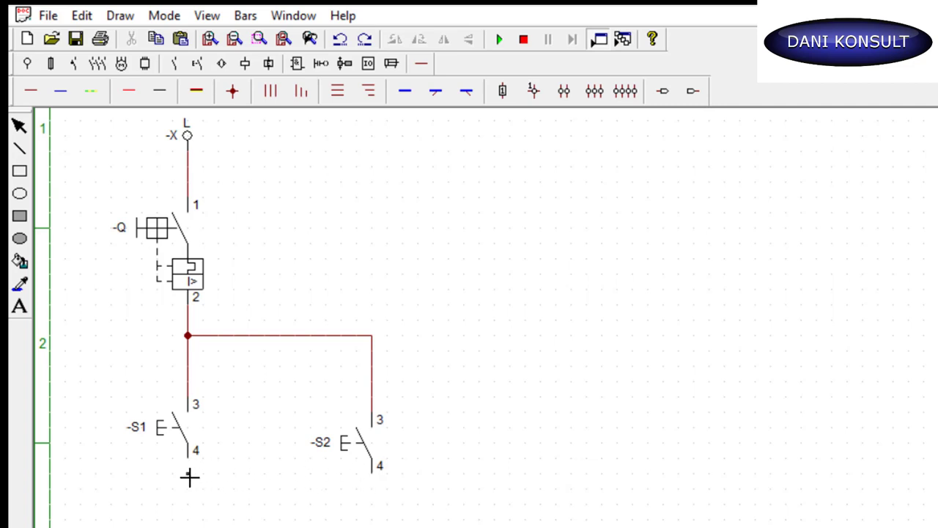
{"action": "left_click", "coordinate": [374, 396]}
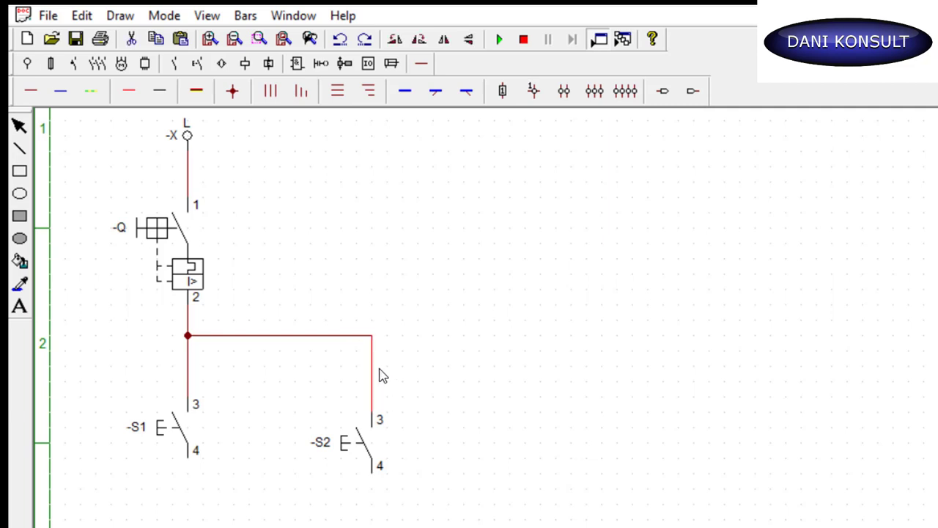
{"action": "left_click", "coordinate": [132, 41]}
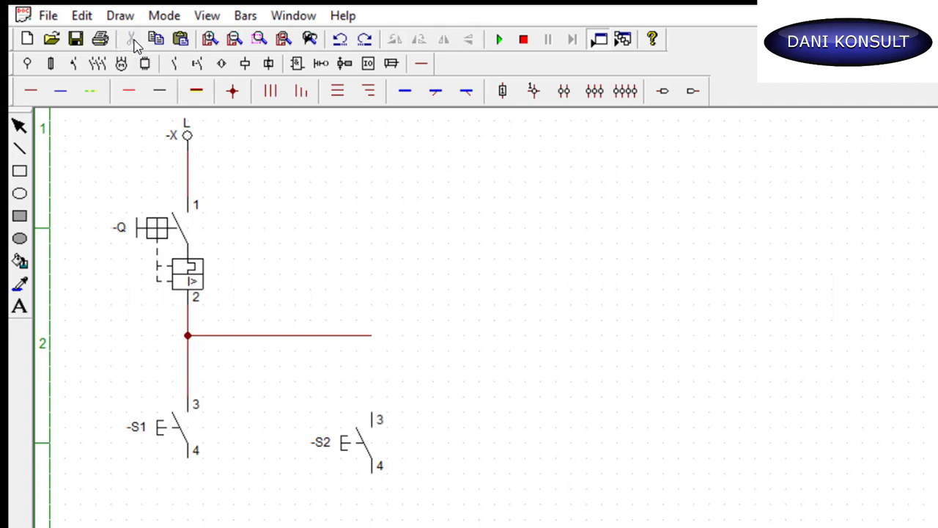
{"action": "left_click", "coordinate": [268, 337]}
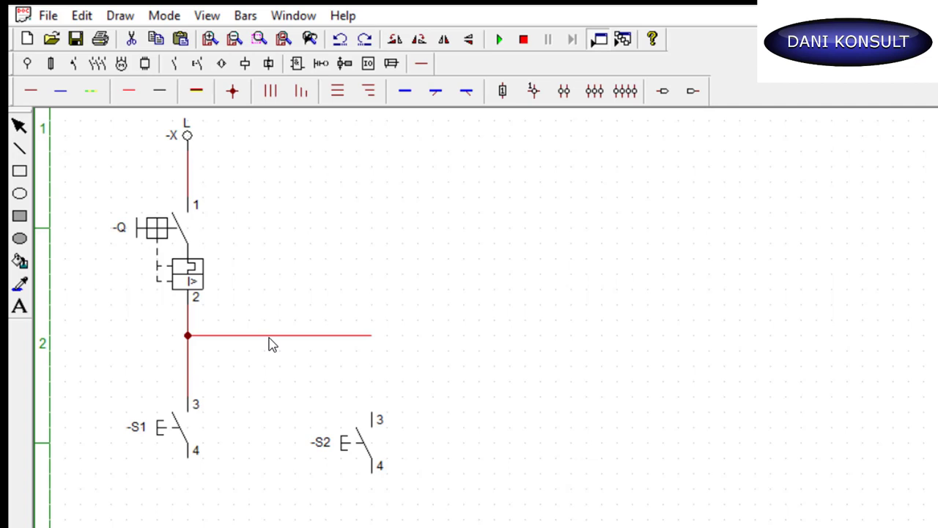
{"action": "key", "text": "Delete"}
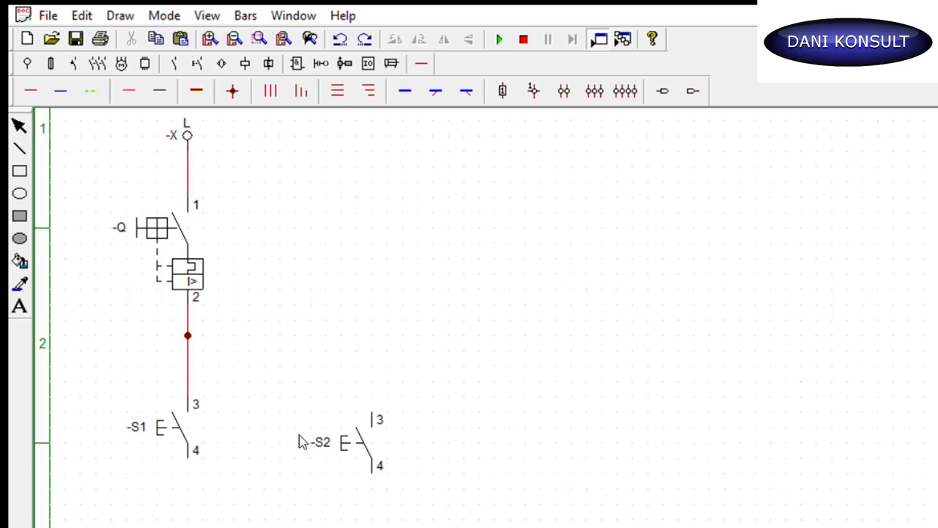
{"action": "left_click", "coordinate": [368, 457]}
- Move S2 level with S1 and run a phase branch from the junction to S2
{"action": "left_click_drag", "start_coordinate": [368, 454], "coordinate": [368, 439]}
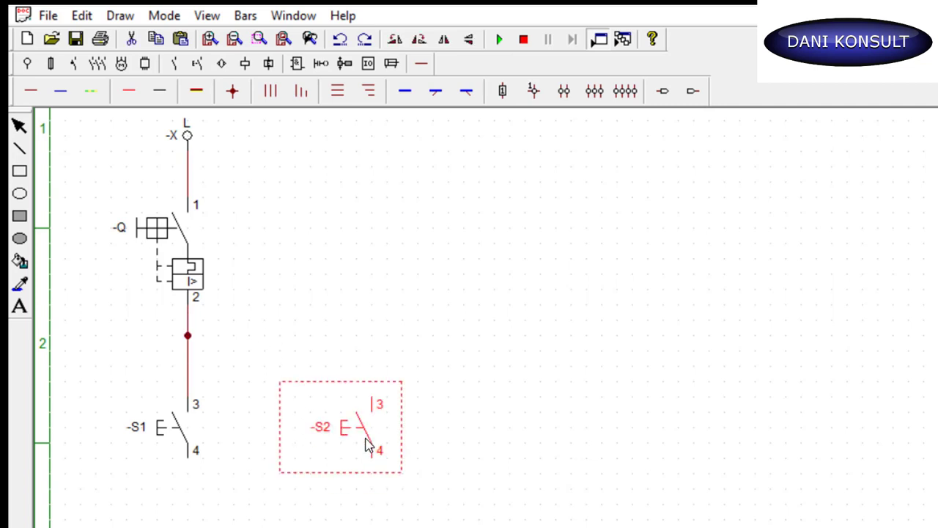
{"action": "left_click", "coordinate": [31, 91]}
{"action": "mouse_move", "coordinate": [194, 336]}
{"action": "left_mouse_down"}
{"action": "mouse_move", "coordinate": [379, 346]}
{"action": "mouse_move", "coordinate": [327, 339]}
{"action": "left_mouse_up"}
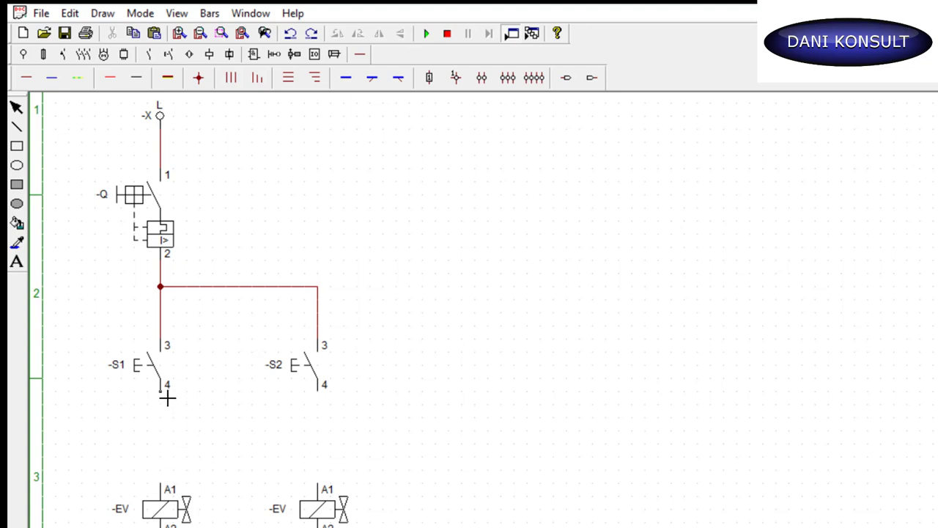
- Wire S1 and S2 terminal 4 to each coil's A1, and neutral from N to the A2 terminals
{"action": "left_click_drag", "start_coordinate": [167, 397], "coordinate": [178, 489]}
{"action": "left_click_drag", "start_coordinate": [322, 395], "coordinate": [335, 477]}
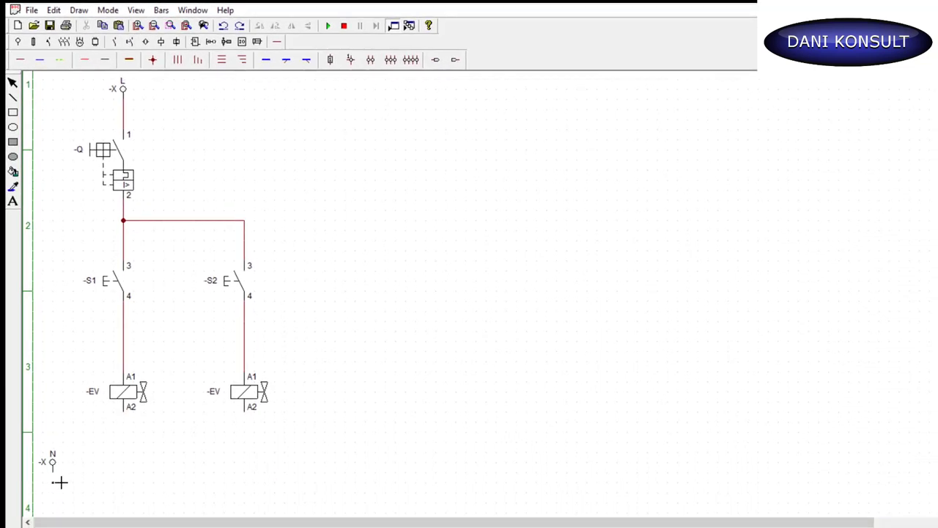
{"action": "mouse_move", "coordinate": [52, 464]}
{"action": "left_mouse_down"}
{"action": "mouse_move", "coordinate": [58, 493]}
{"action": "mouse_move", "coordinate": [246, 497]}
{"action": "mouse_move", "coordinate": [246, 419]}
{"action": "left_mouse_up"}
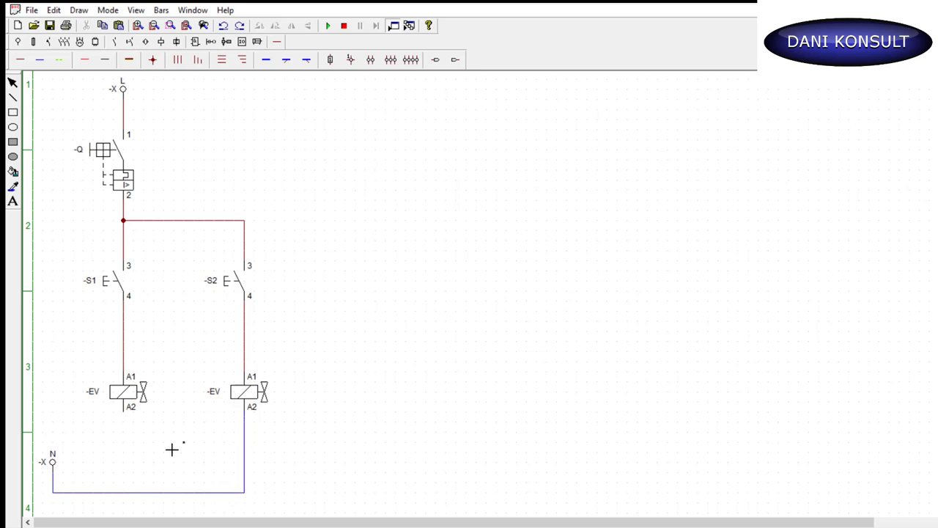
{"action": "left_click_drag", "start_coordinate": [128, 418], "coordinate": [137, 491]}
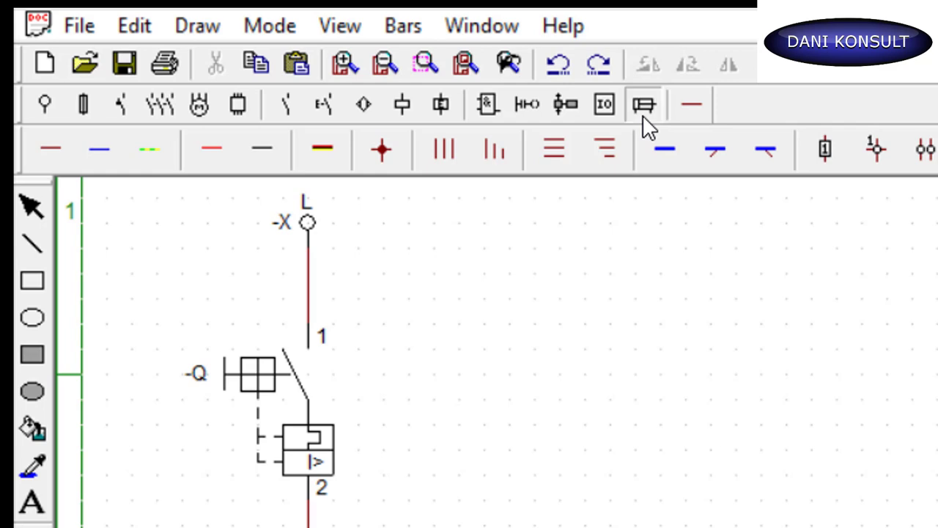
- Insert the double-acting cylinder A with a 5/2 bistable valve and open its properties
{"action": "left_click", "coordinate": [642, 116]}
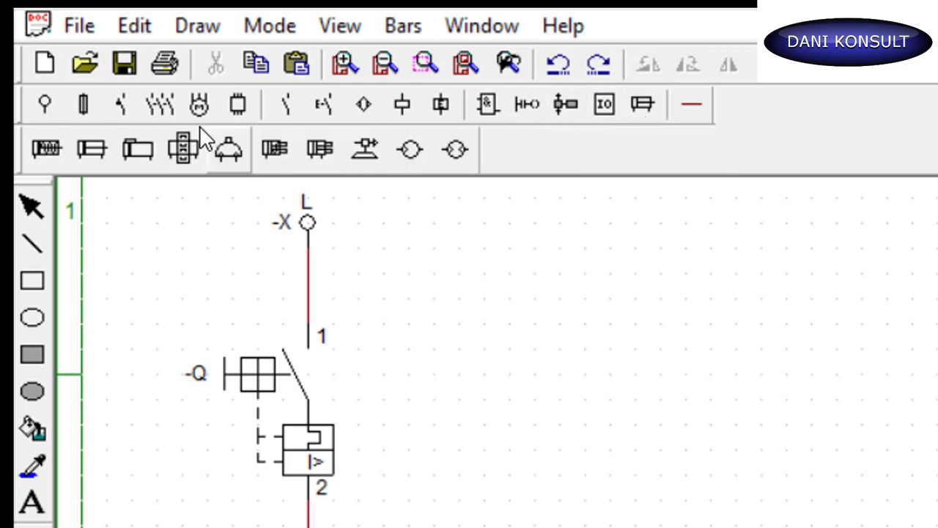
{"action": "left_click", "coordinate": [93, 150]}
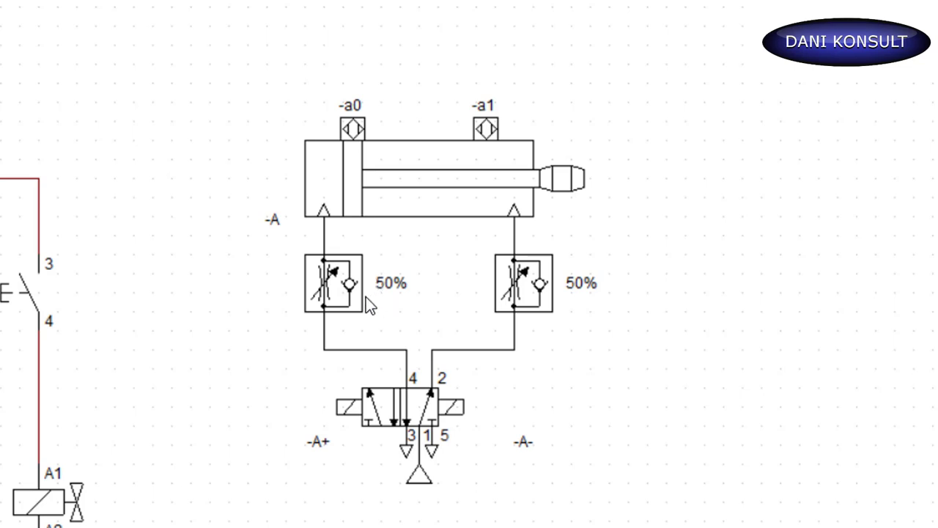
{"action": "double_click", "coordinate": [361, 300]}
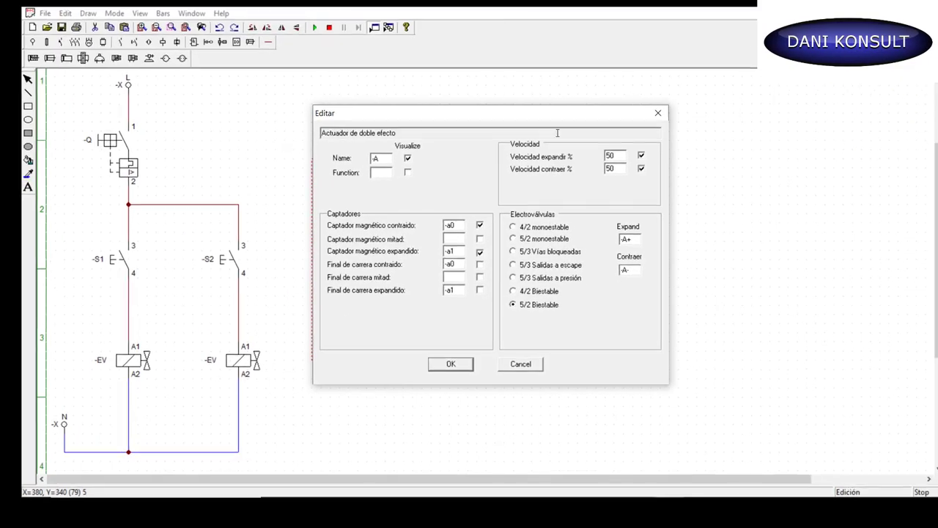
- Confirm cylinder A with a 5/2 bistable valve, Expand coil -A+ and Contraer coil -A-
{"action": "left_click_drag", "start_coordinate": [538, 120], "coordinate": [726, 99]}
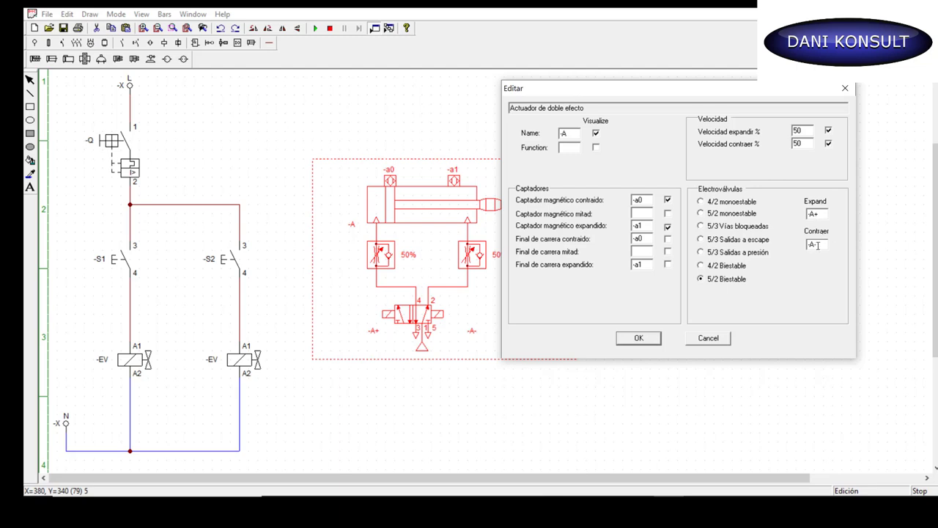
{"action": "left_click", "coordinate": [637, 340]}
{"action": "left_click", "coordinate": [638, 339]}
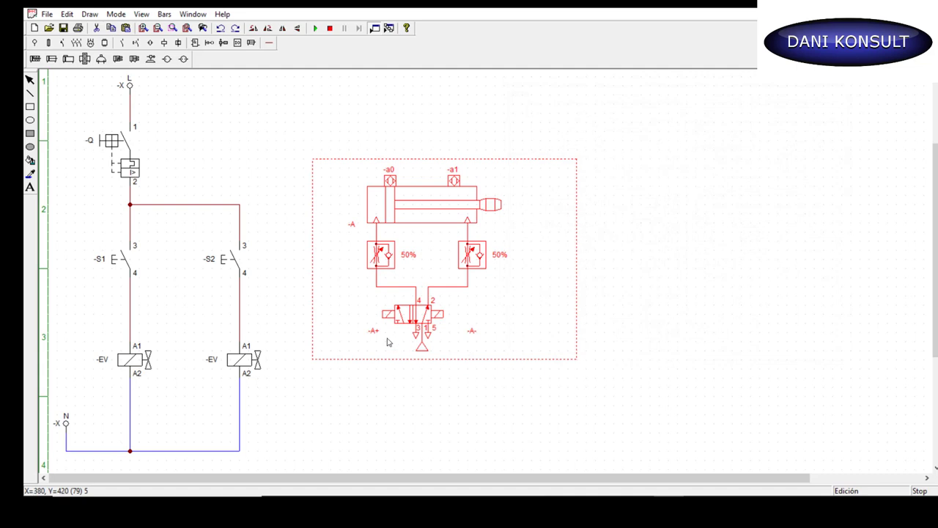
{"action": "left_click", "coordinate": [372, 389]}
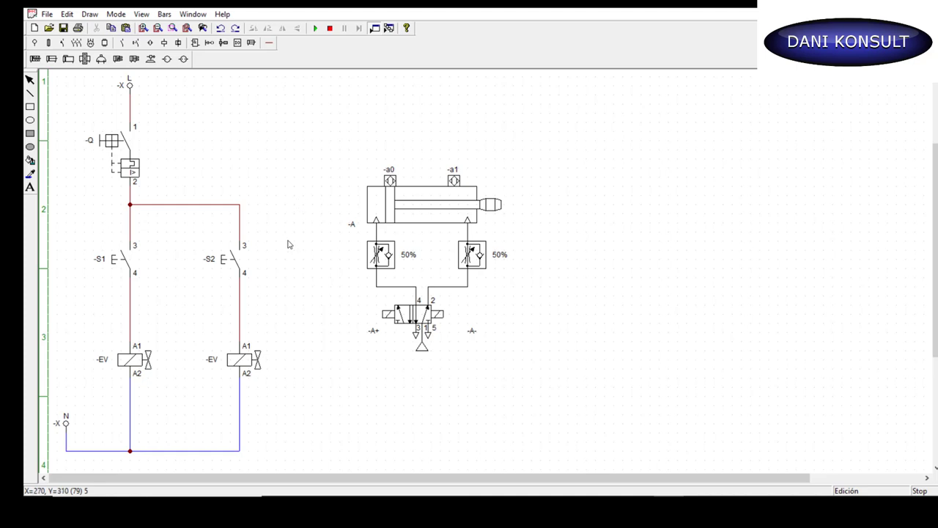
- Rename the left solenoid coil from -EV to -A+
{"action": "left_click", "coordinate": [134, 359]}
{"action": "double_click", "coordinate": [135, 359]}
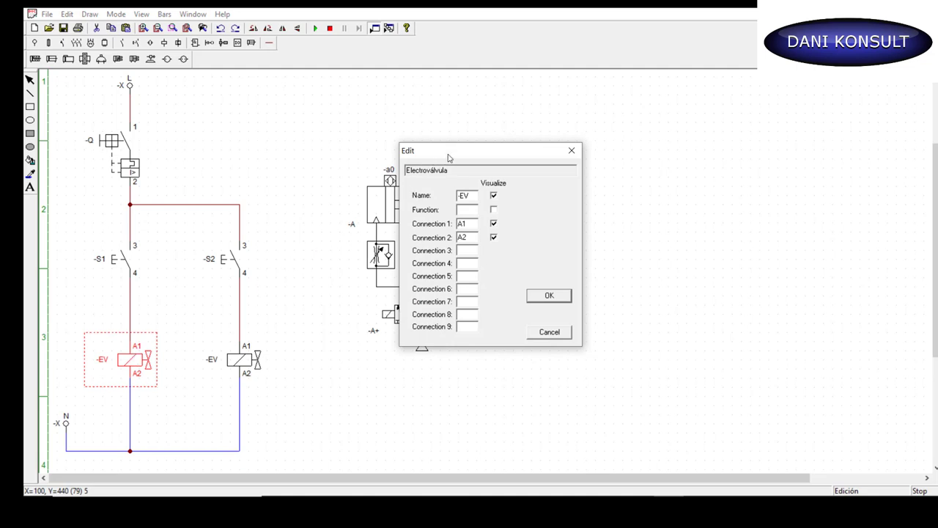
{"action": "mouse_move", "coordinate": [447, 157]}
{"action": "left_mouse_down"}
{"action": "mouse_move", "coordinate": [630, 171]}
{"action": "mouse_move", "coordinate": [595, 163]}
{"action": "left_mouse_up"}
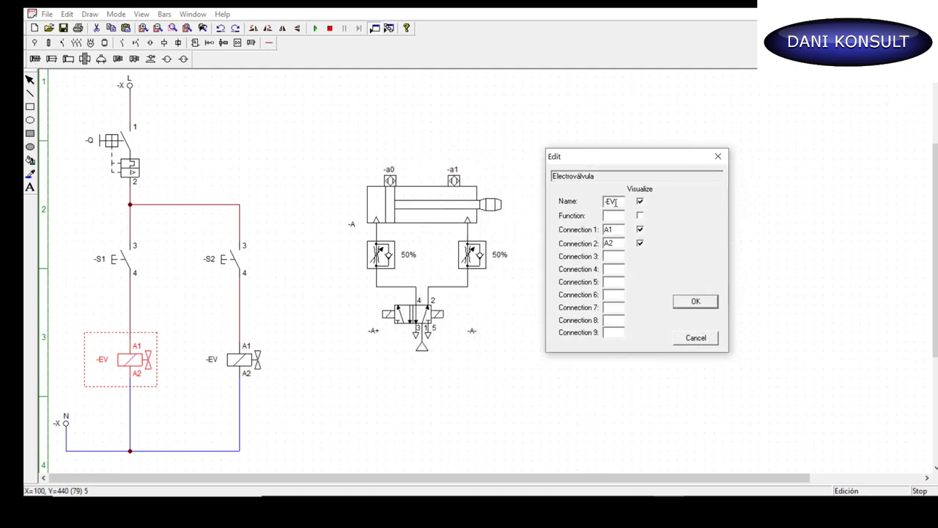
{"action": "key", "text": "BackSpace"}
{"action": "key", "text": "BackSpace"}
{"action": "type", "text": "+"}
{"action": "left_click", "coordinate": [690, 306]}
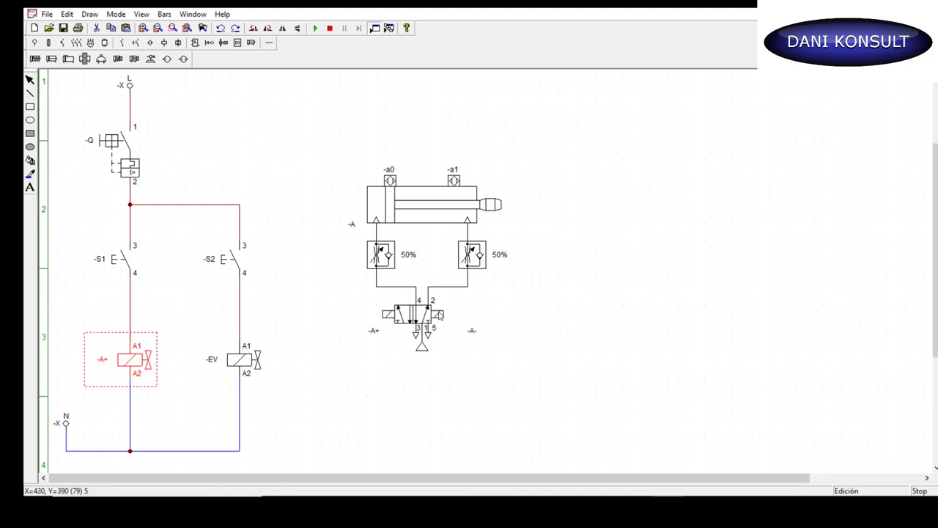
- Rename the right solenoid coil from -EV to -A-
{"action": "left_click", "coordinate": [220, 363]}
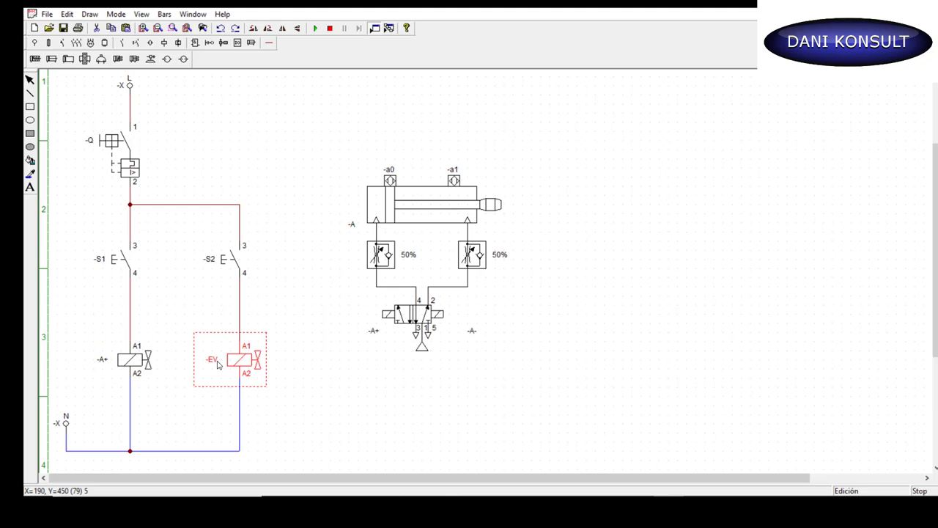
{"action": "double_click", "coordinate": [218, 365]}
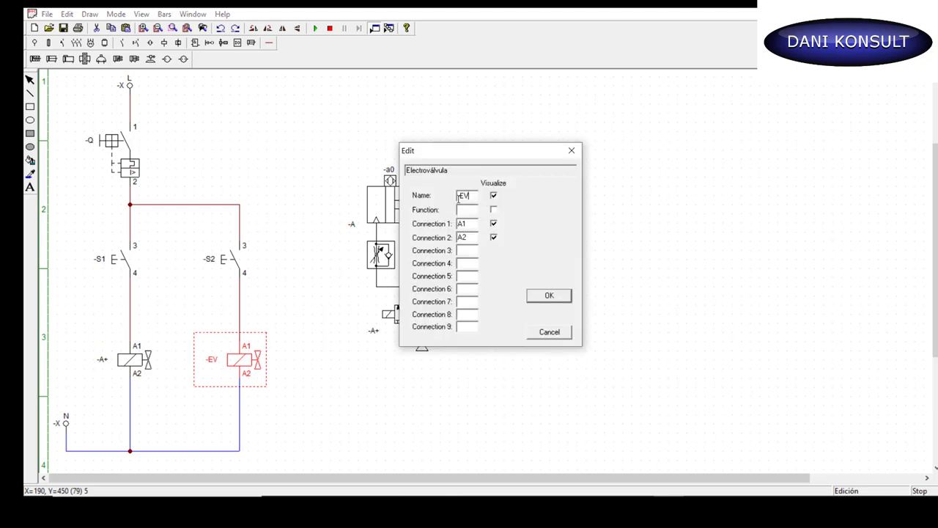
{"action": "key", "text": "BackSpace"}
{"action": "key", "text": "BackSpace"}
{"action": "key", "text": "BackSpace"}
{"action": "type", "text": "-A"}
{"action": "type", "text": "-"}
{"action": "left_click", "coordinate": [544, 299]}
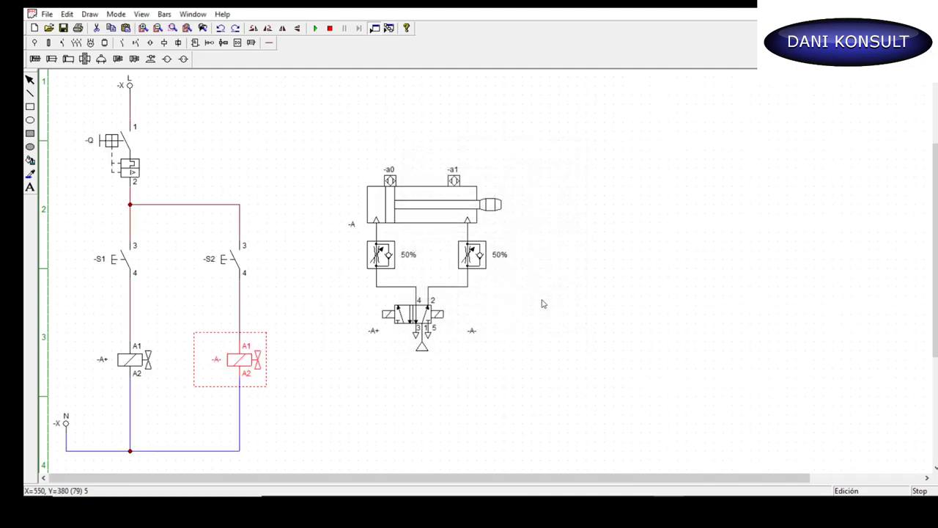
{"action": "left_click", "coordinate": [324, 389]}
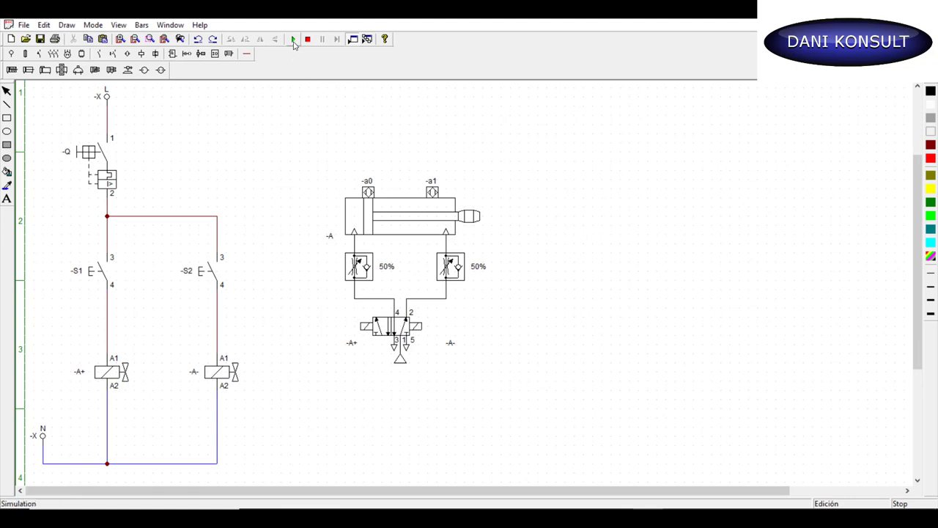
- Start the simulation and close main switch -Q to power the S1 and S2 branches
{"action": "left_click", "coordinate": [293, 40]}
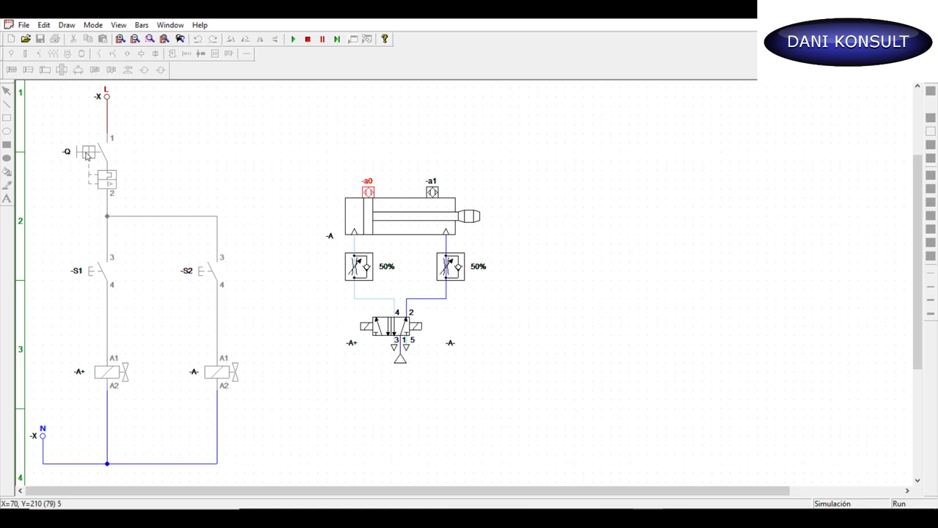
{"action": "left_click", "coordinate": [86, 154]}
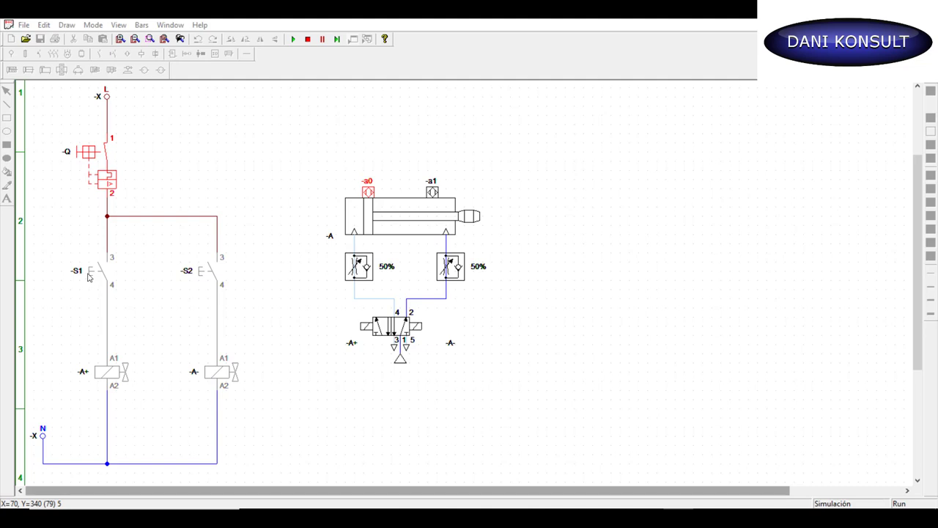
- Alternate S1 and S2 to extend and retract cylinder A repeatedly, then stop the simulation
{"action": "left_click", "coordinate": [87, 275]}
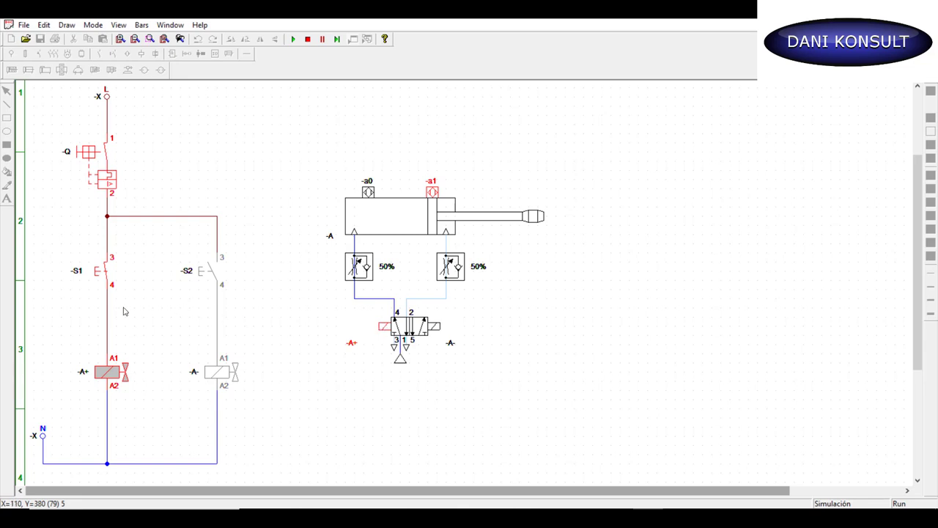
{"action": "left_click", "coordinate": [85, 288]}
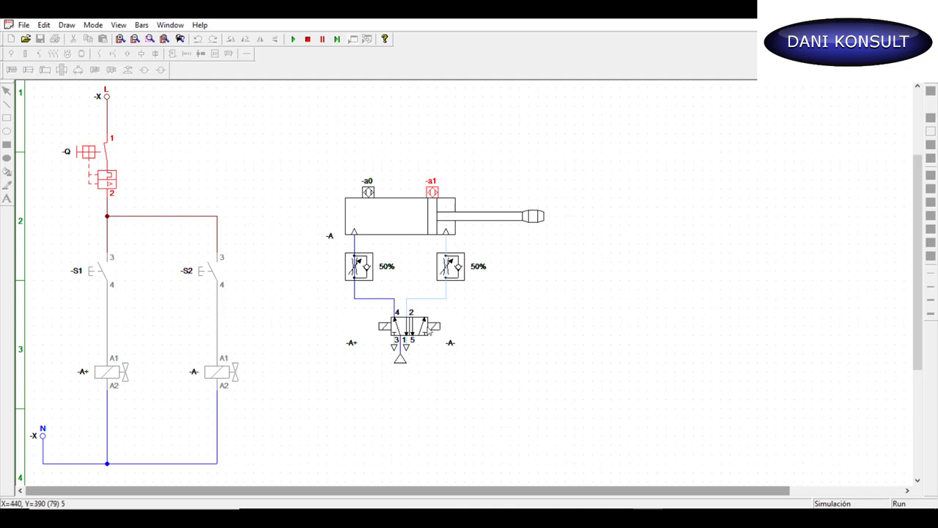
{"action": "left_click", "coordinate": [205, 273]}
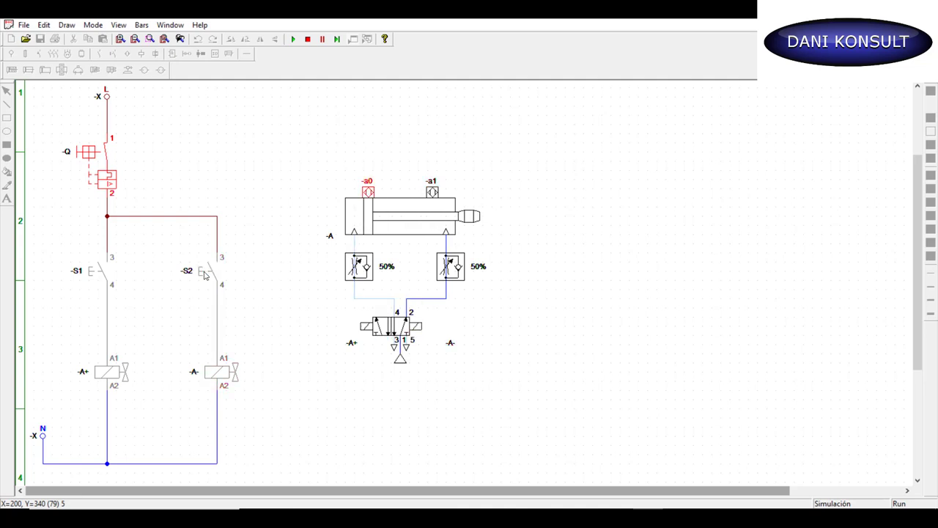
{"action": "left_click", "coordinate": [93, 275]}
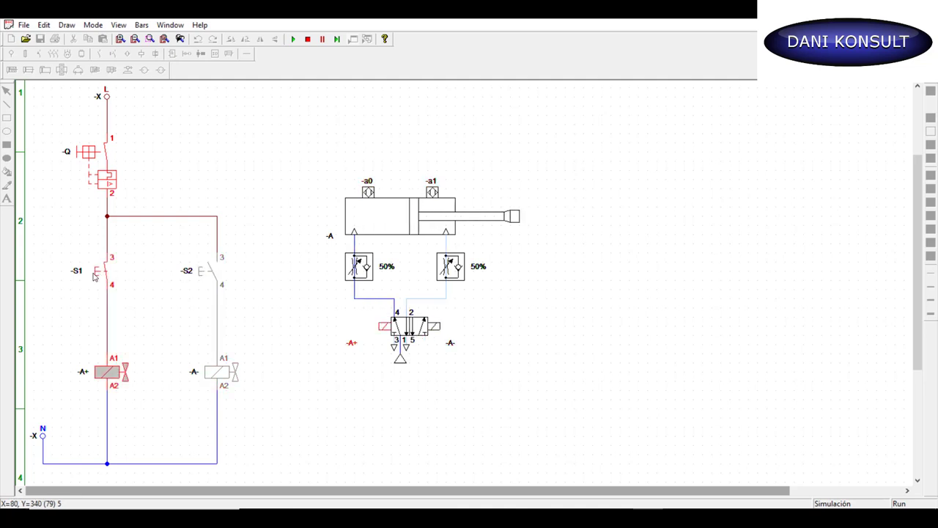
{"action": "left_click", "coordinate": [201, 276]}
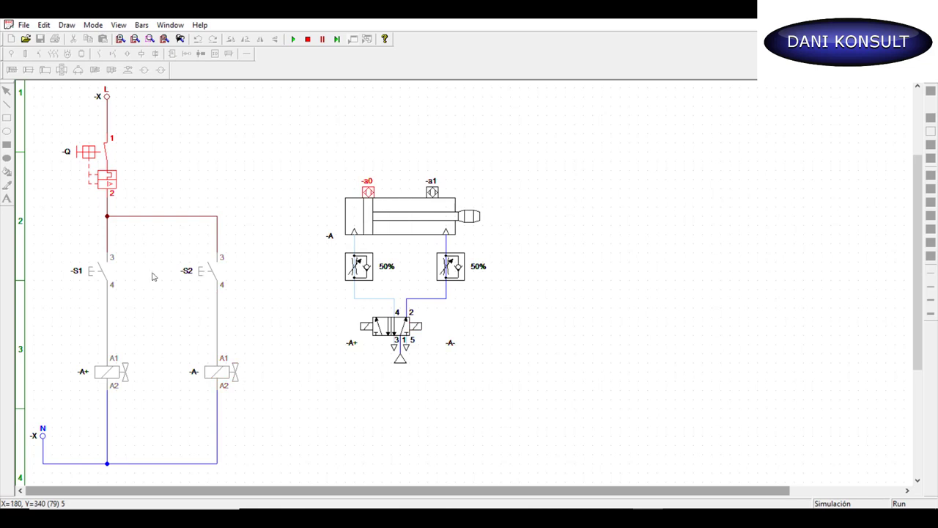
{"action": "left_click", "coordinate": [96, 276]}
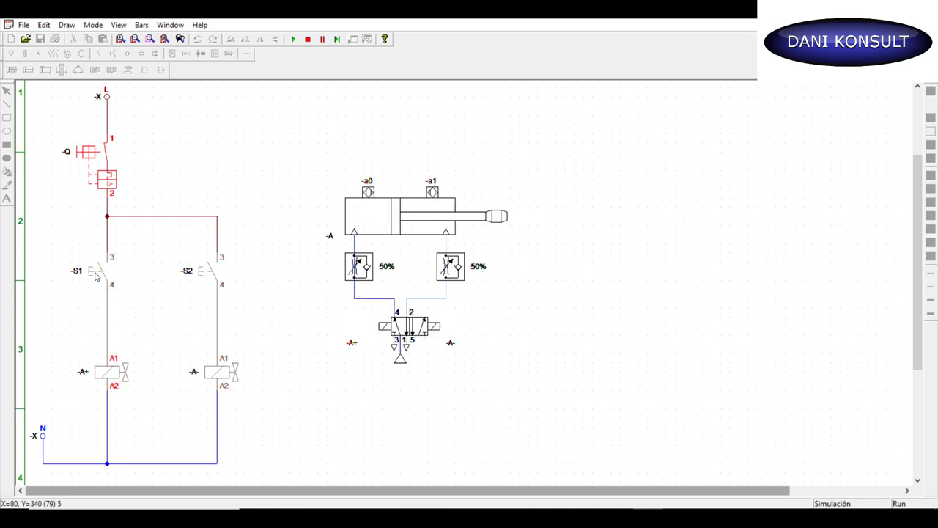
{"action": "left_click", "coordinate": [207, 276]}
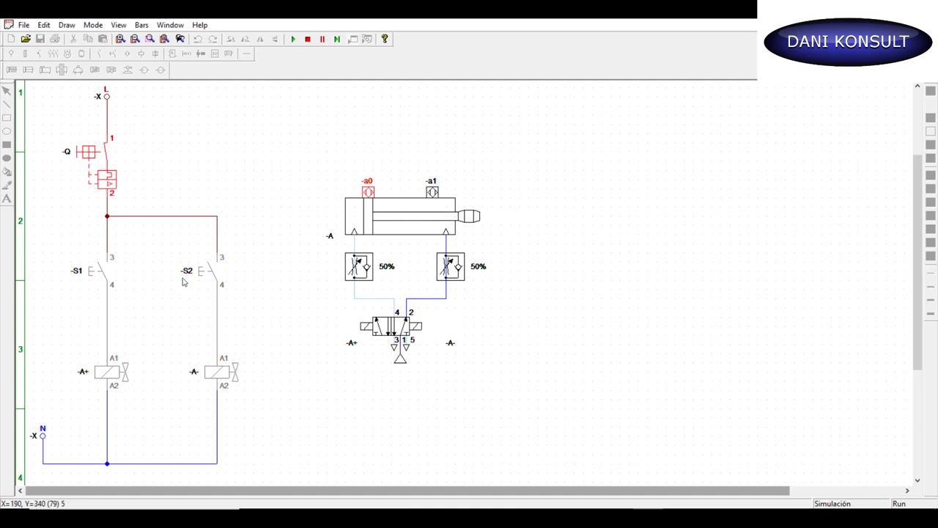
{"action": "left_click", "coordinate": [96, 275]}
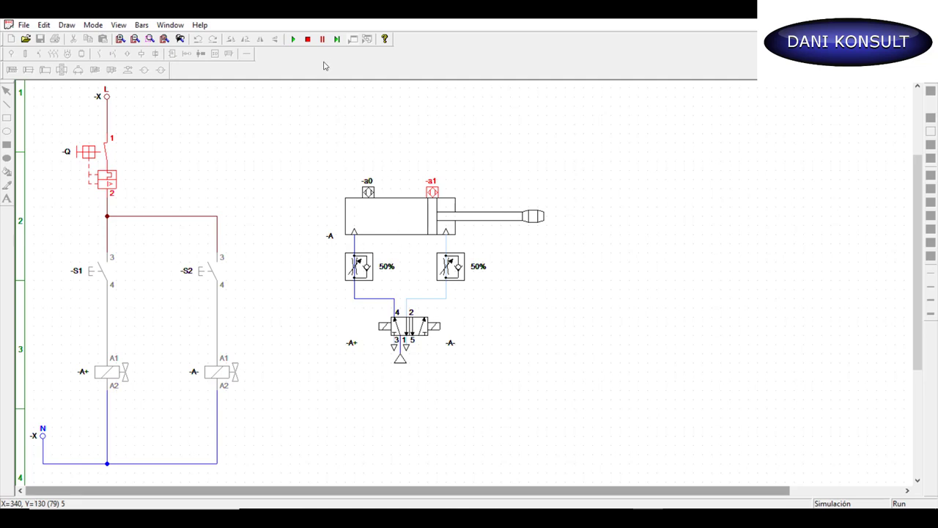
{"action": "left_click", "coordinate": [307, 38]}
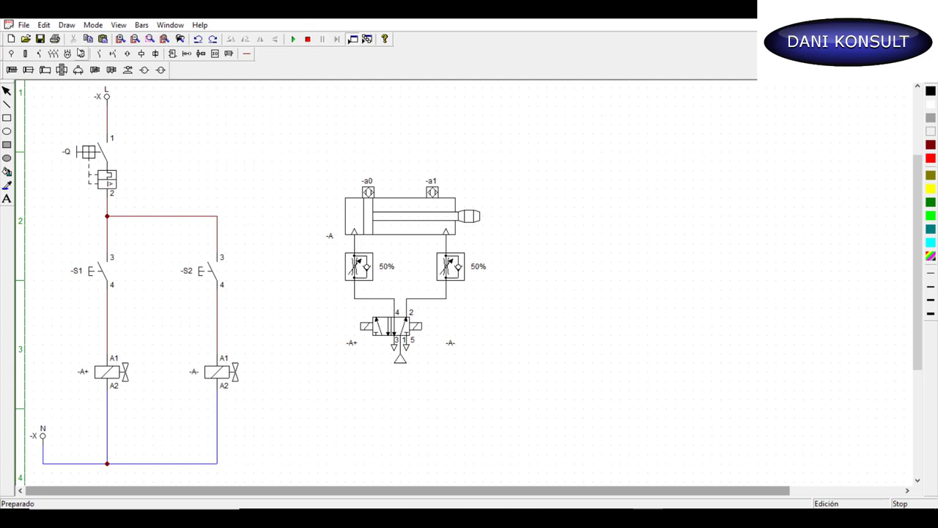
{"action": "left_click", "coordinate": [24, 25]}
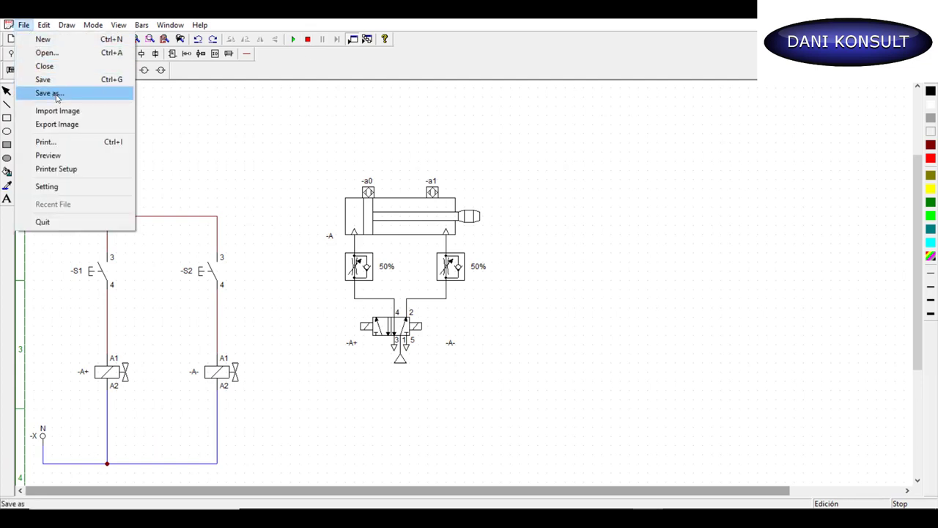
{"action": "left_click", "coordinate": [303, 154]}
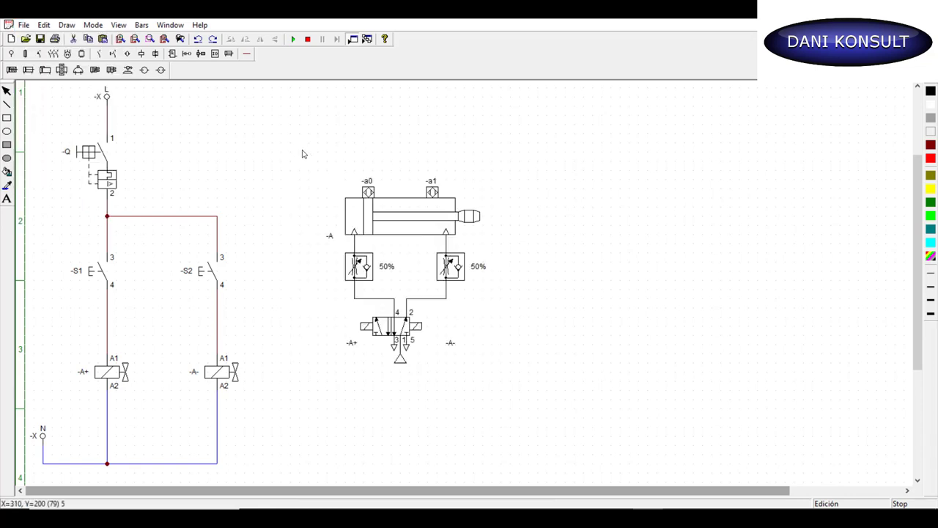